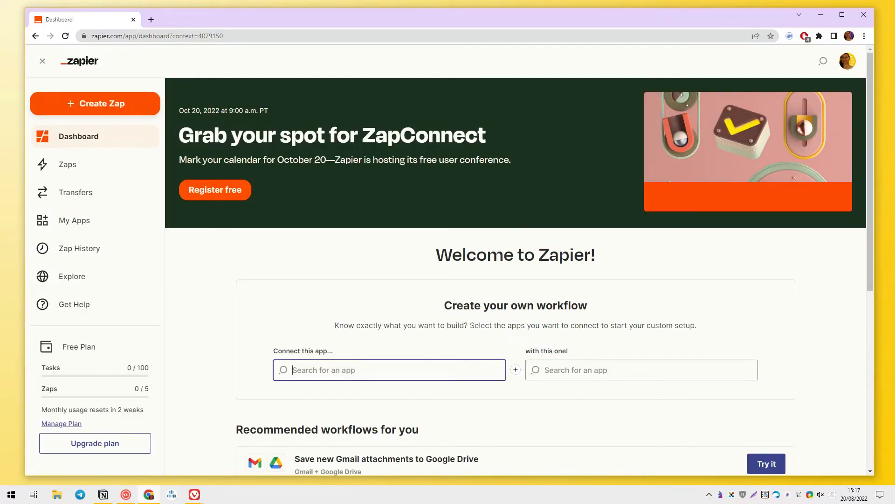
Step: Pick Gmail as the first app and Google Sheets as the app to connect
type("gmail")
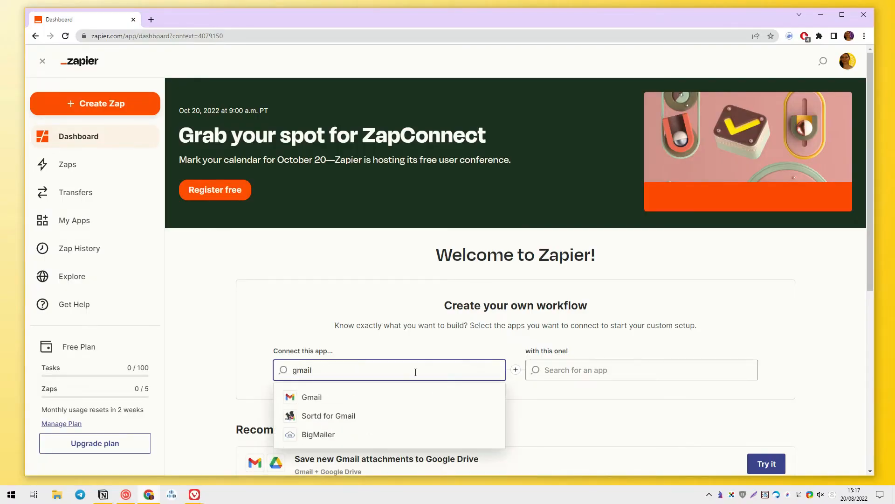
left_click(449, 396)
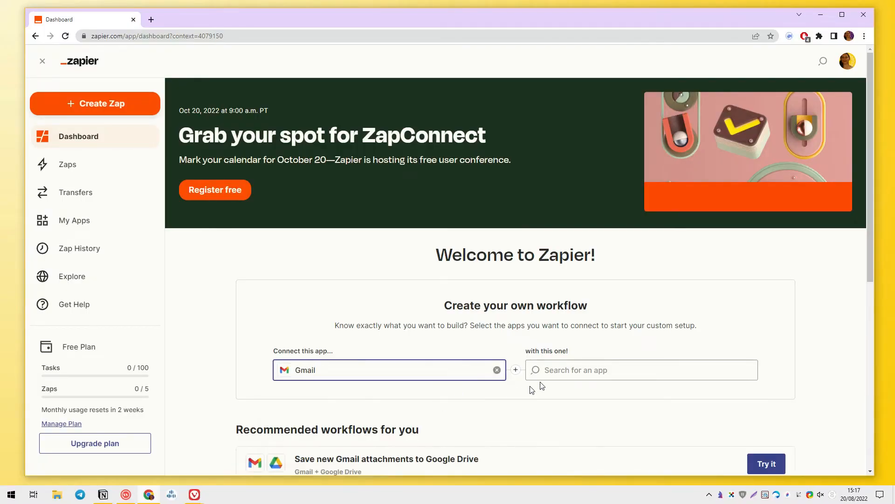
left_click(569, 370)
type("s")
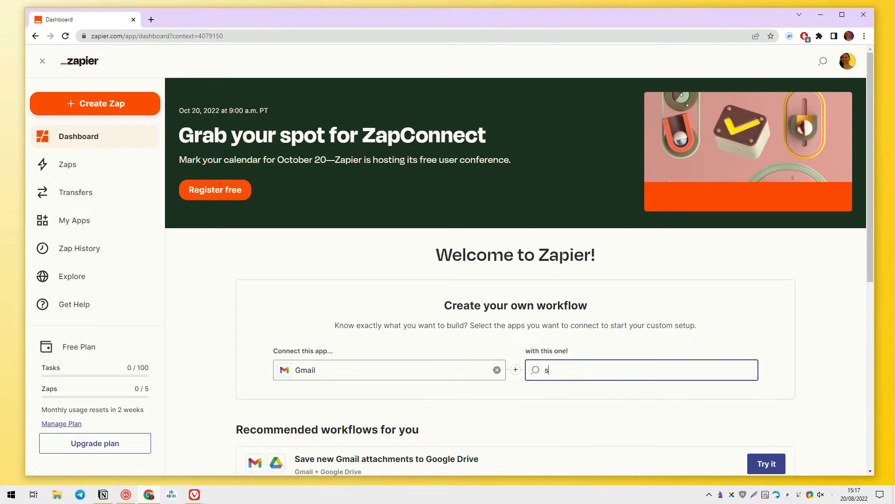
type("heet")
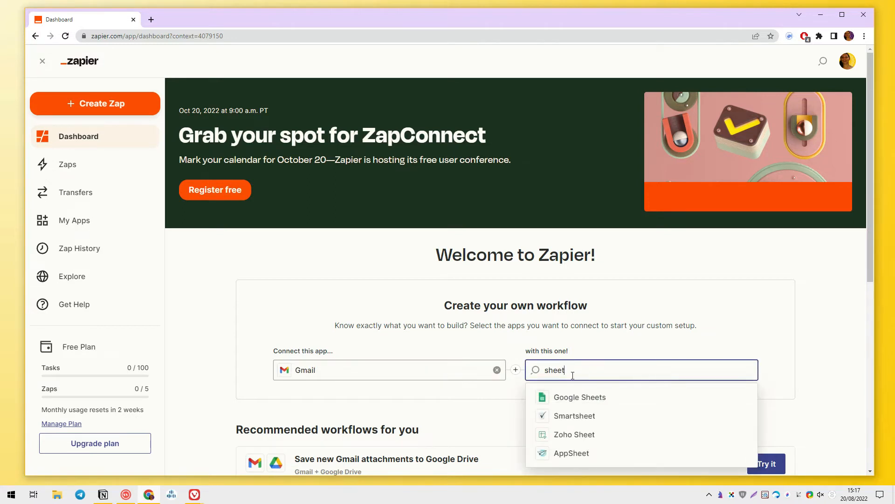
left_click(584, 402)
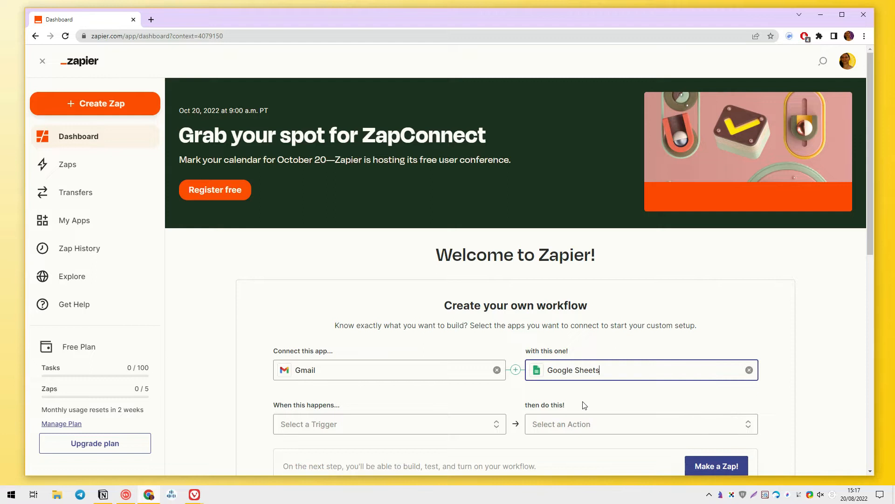
Step: Choose New Email Matching Search as trigger and Create Spreadsheet Row(s) as action, then try it
scroll(583, 405, "down", 2)
left_click(443, 318)
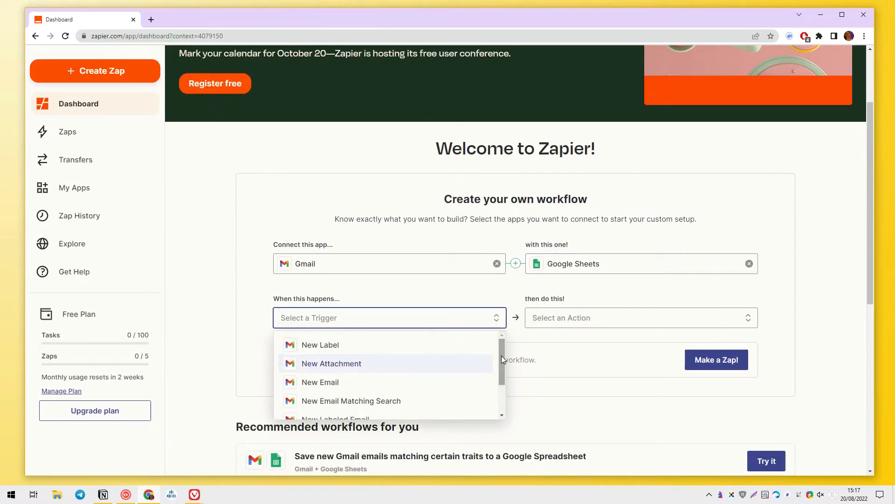
left_click(474, 401)
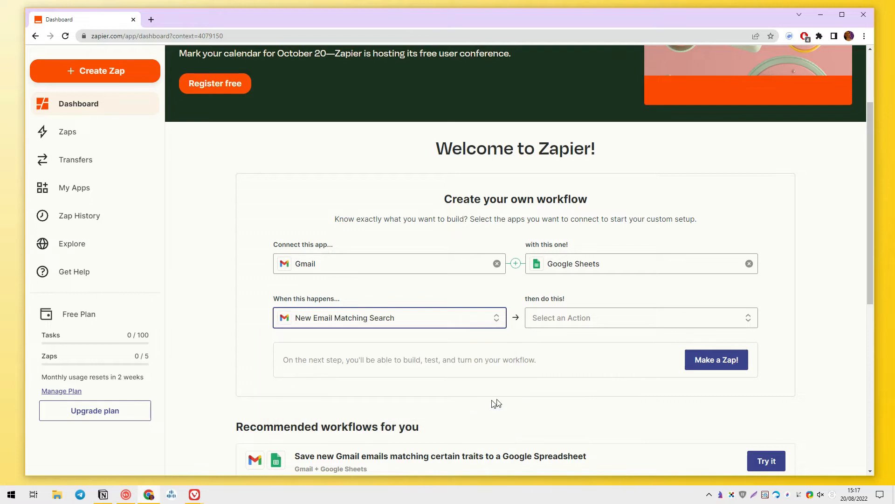
left_click(605, 322)
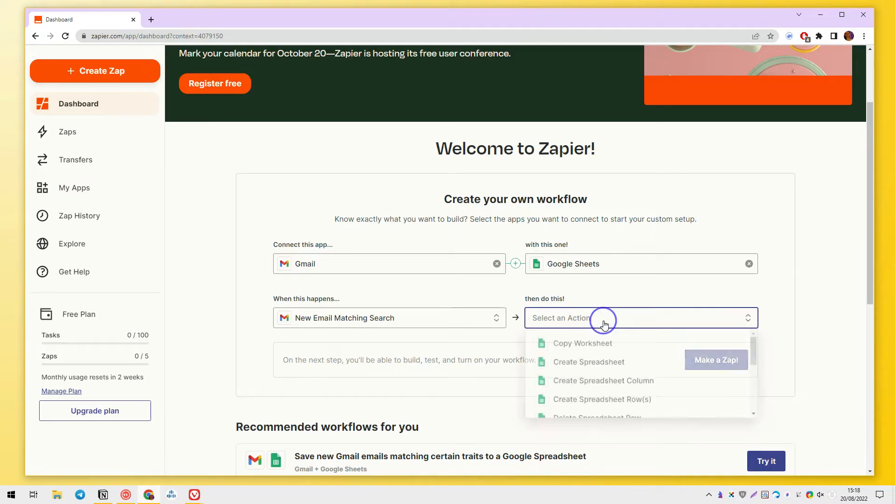
scroll(710, 357, "down", 3)
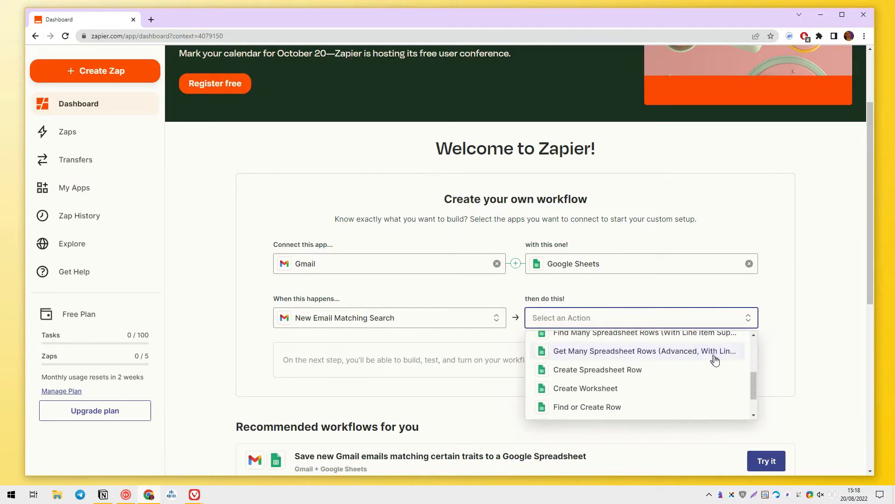
scroll(751, 377, "up", 3)
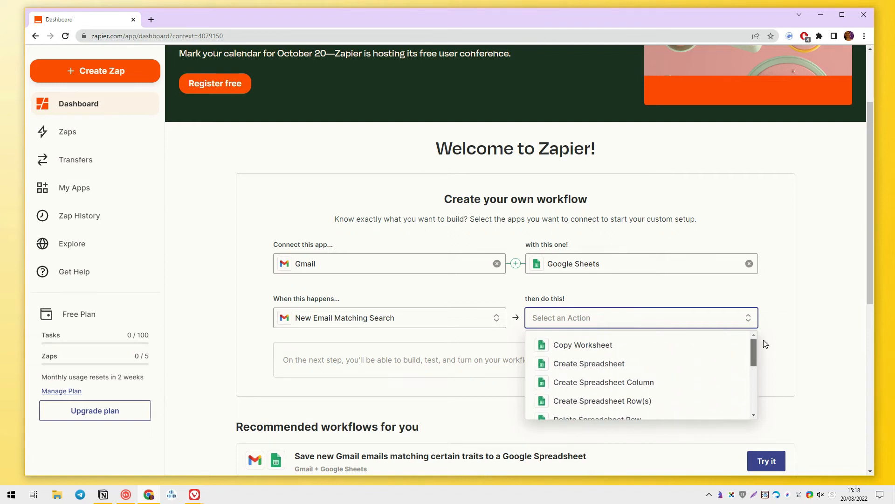
left_click(723, 401)
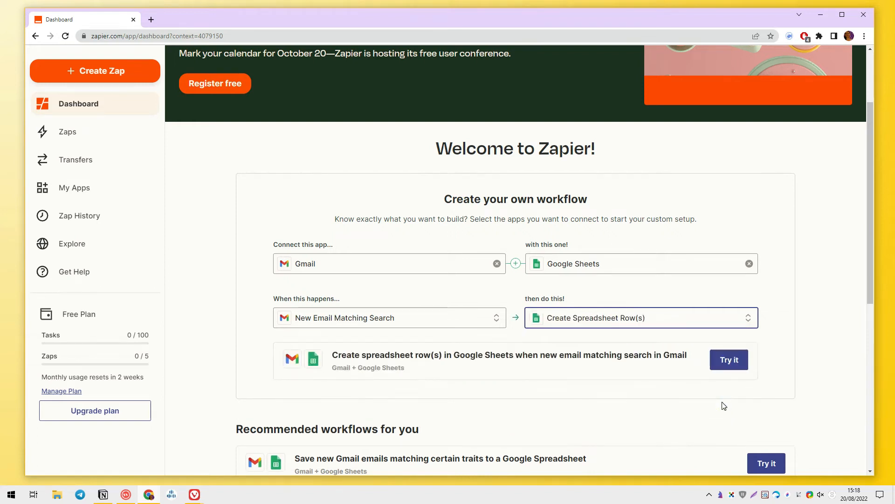
left_click(741, 364)
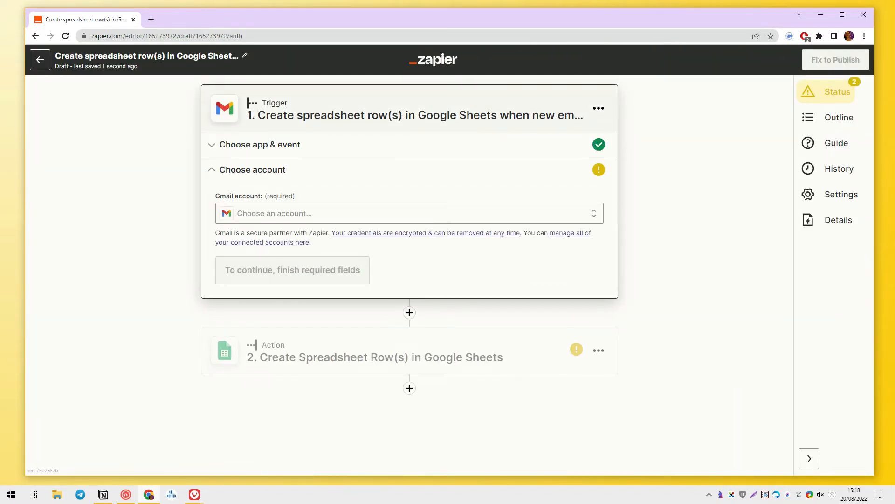
Step: Reconnect the expired Gmail account with the Google account and authorize Zapier's access
left_click(343, 213)
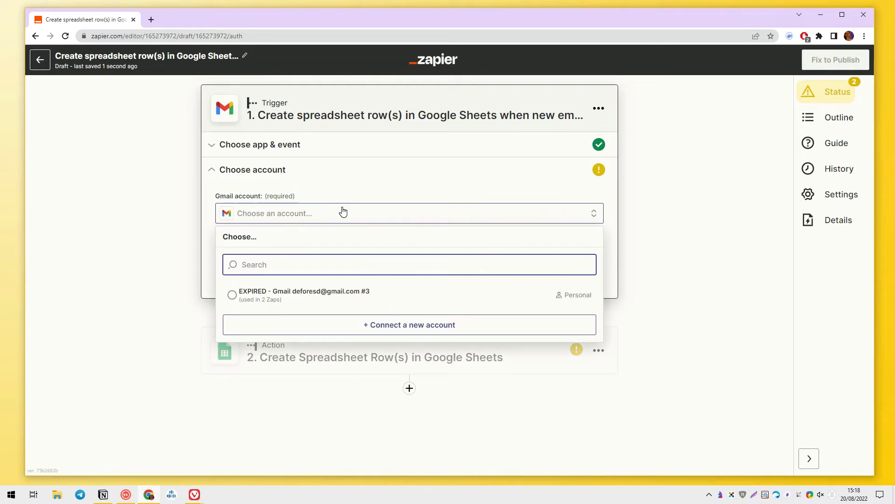
left_click(290, 295)
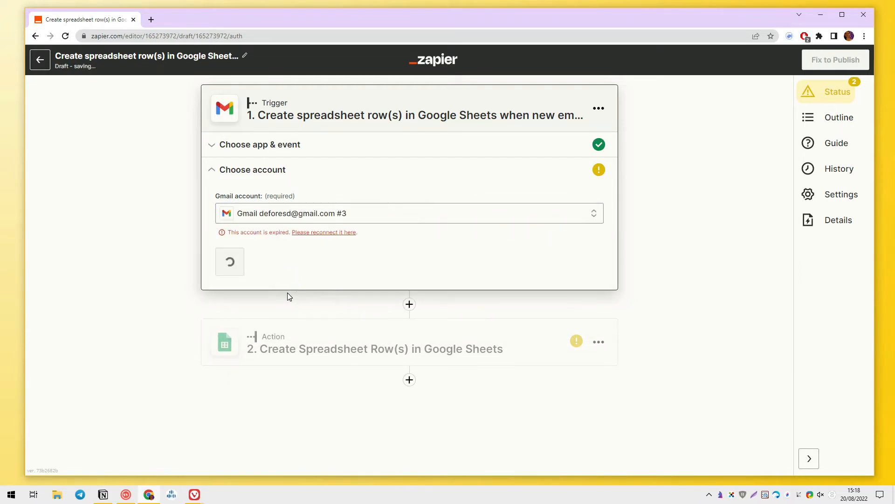
left_click(306, 234)
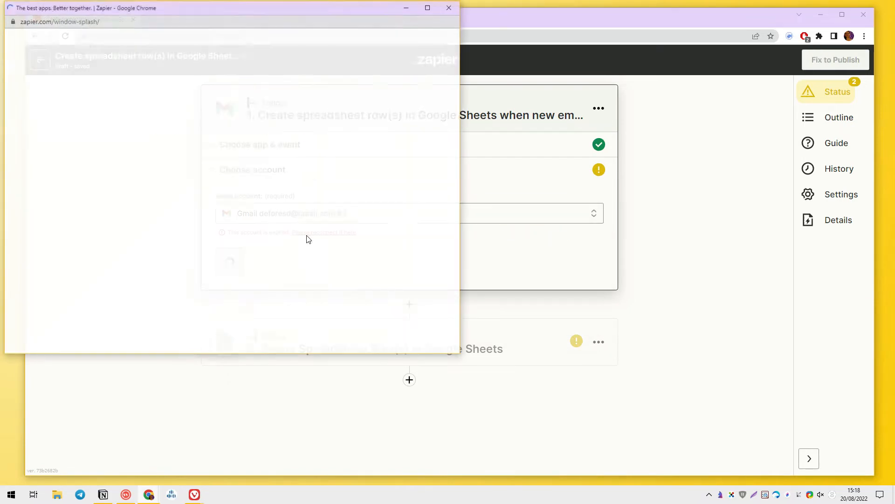
left_click(227, 200)
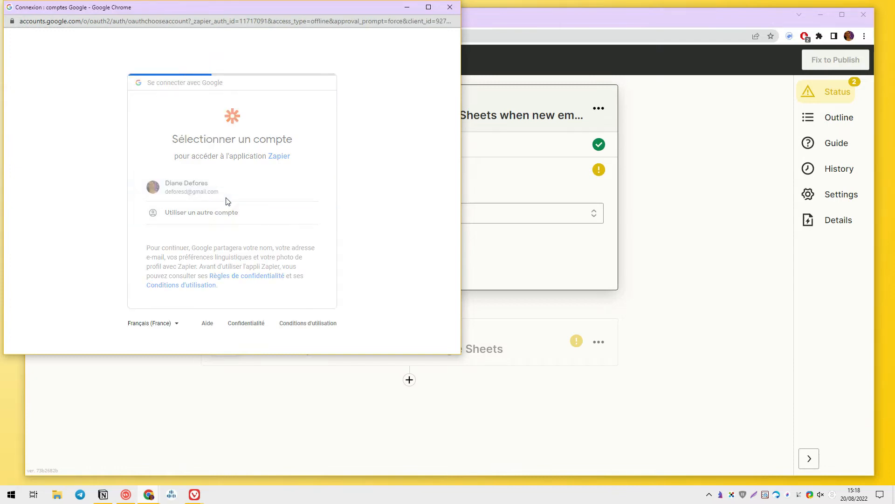
scroll(227, 201, "down", 2)
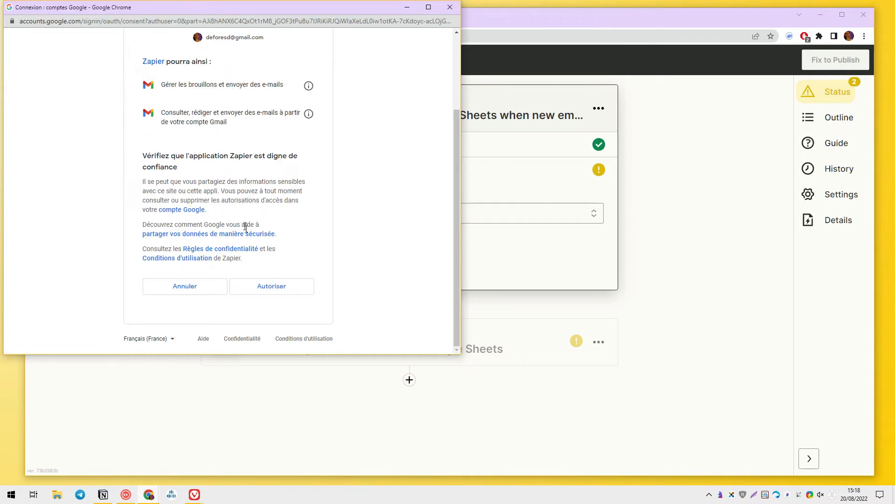
left_click(267, 286)
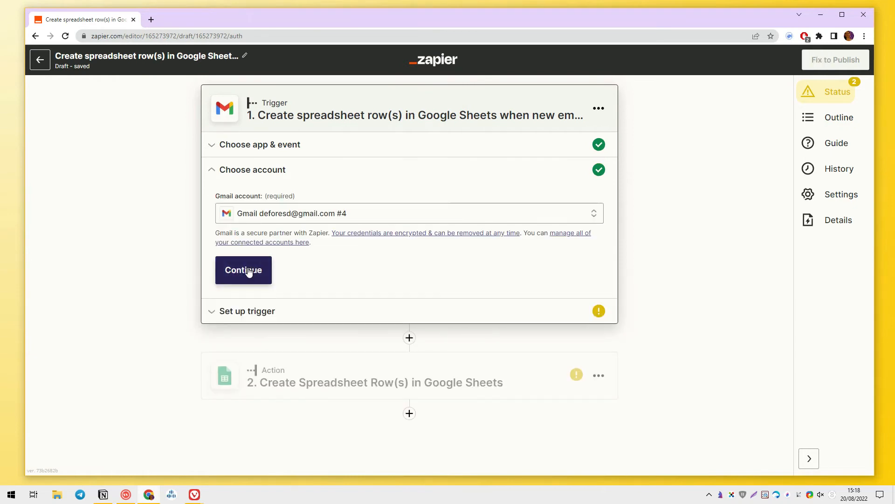
left_click(248, 272)
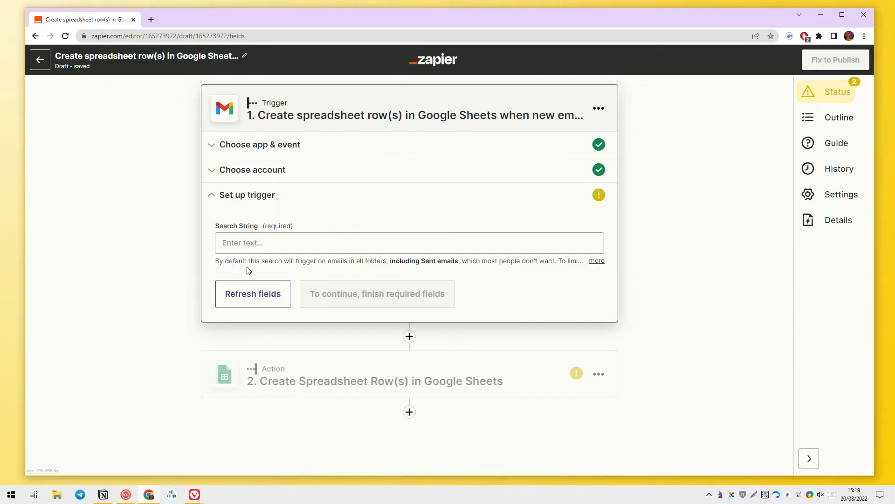
Step: Set the trigger's Search String to 'warmer'
left_click(242, 243)
type("warm")
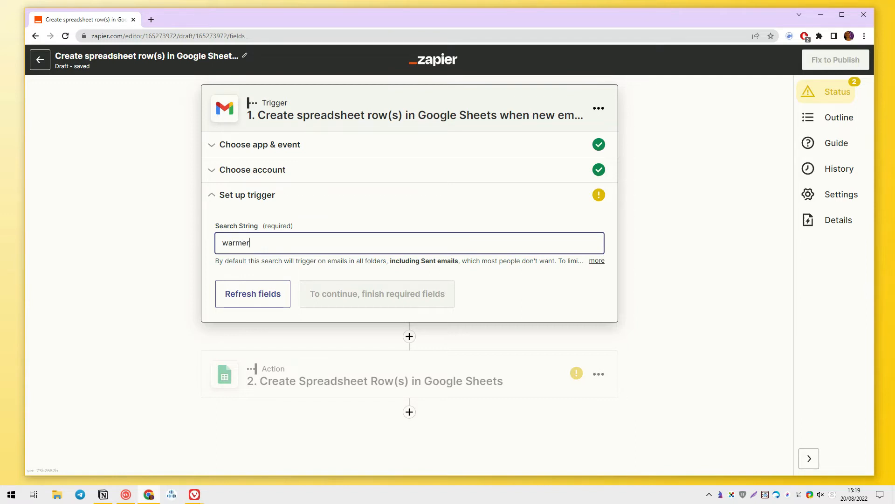
type("er")
key("Return")
key("BackSpace")
left_click(358, 294)
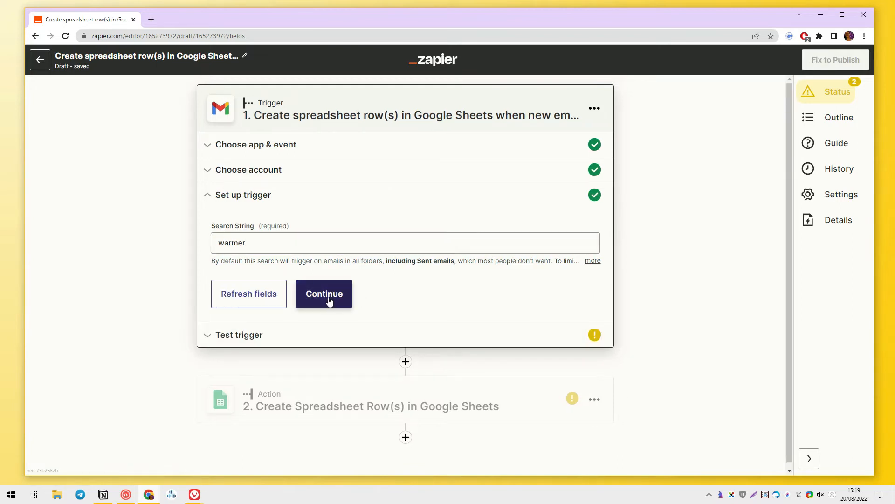
Step: Test the trigger, review the sample email it found, and move to the action step
left_click(326, 299)
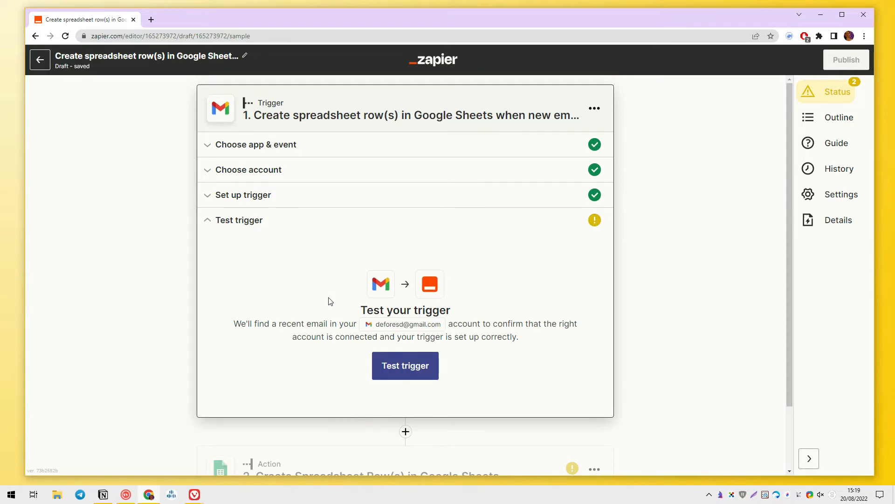
left_click(414, 366)
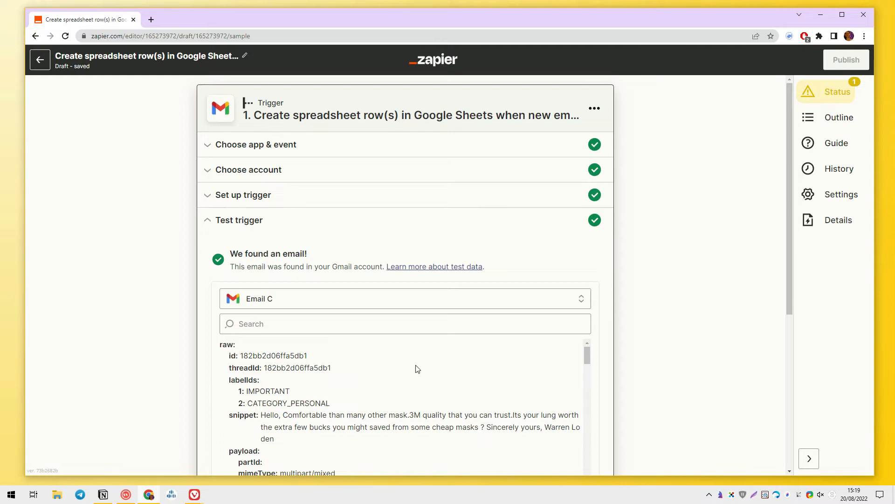
scroll(417, 368, "down", 3)
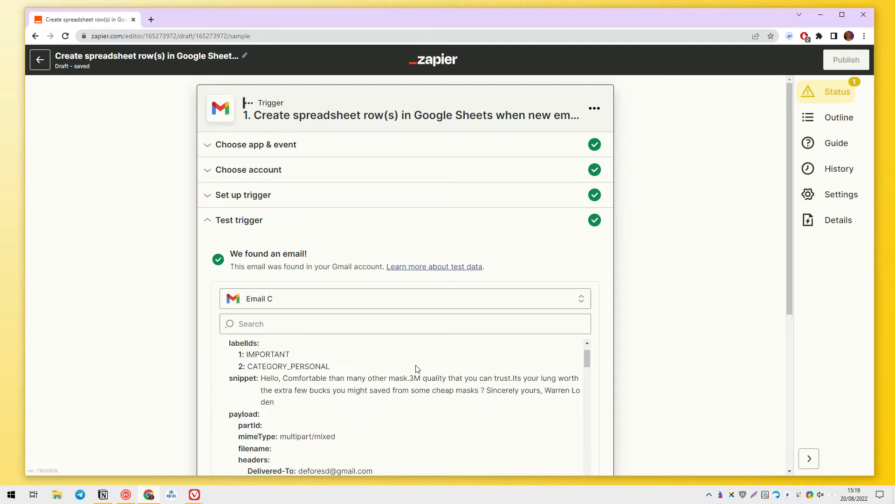
scroll(695, 284, "down", 2)
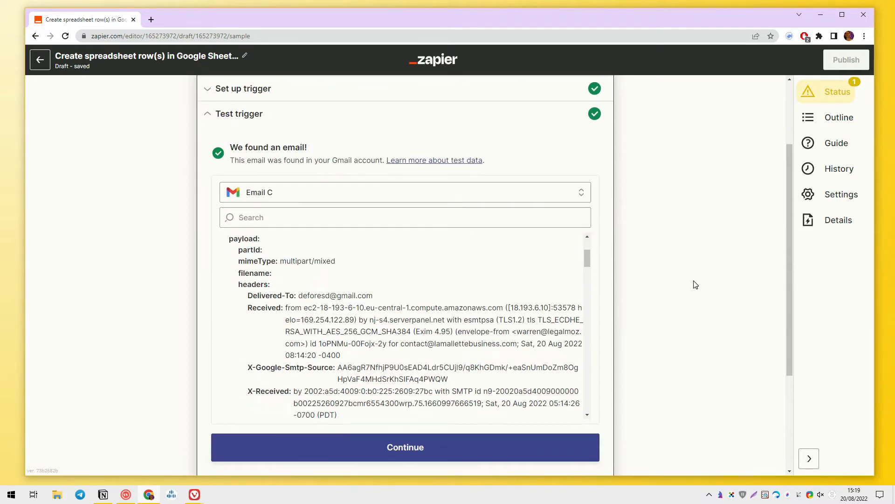
scroll(695, 284, "down", 3)
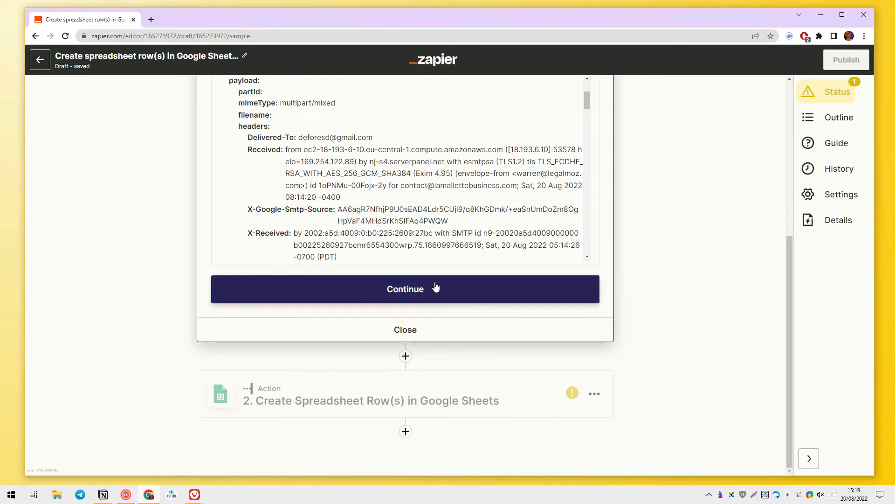
left_click(434, 286)
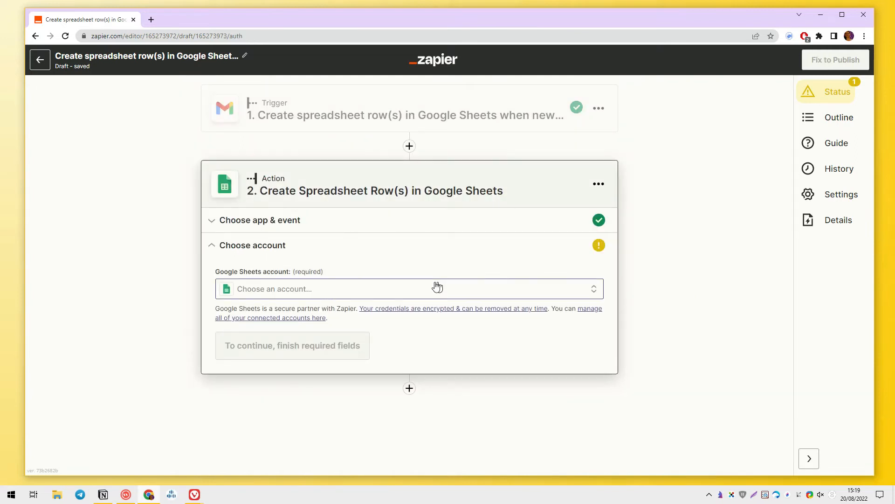
Step: Reconnect the expired Google Sheets account and grant Zapier Sheets and Drive access
left_click(408, 297)
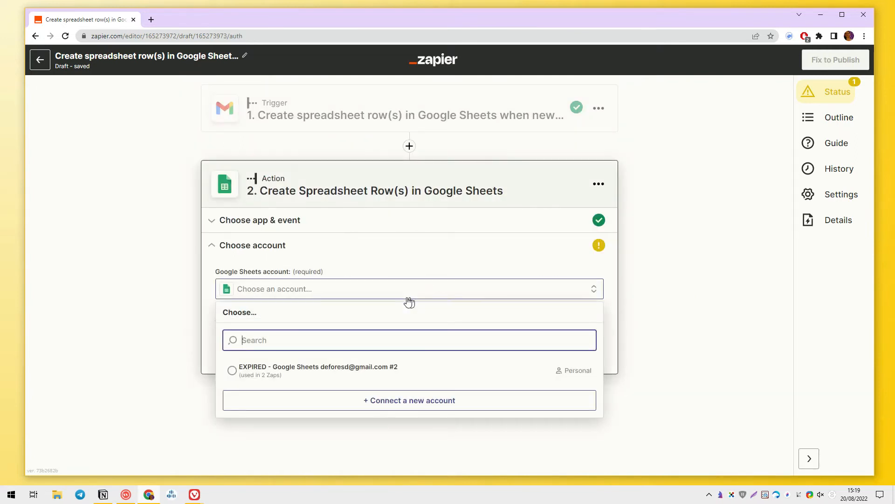
left_click(366, 368)
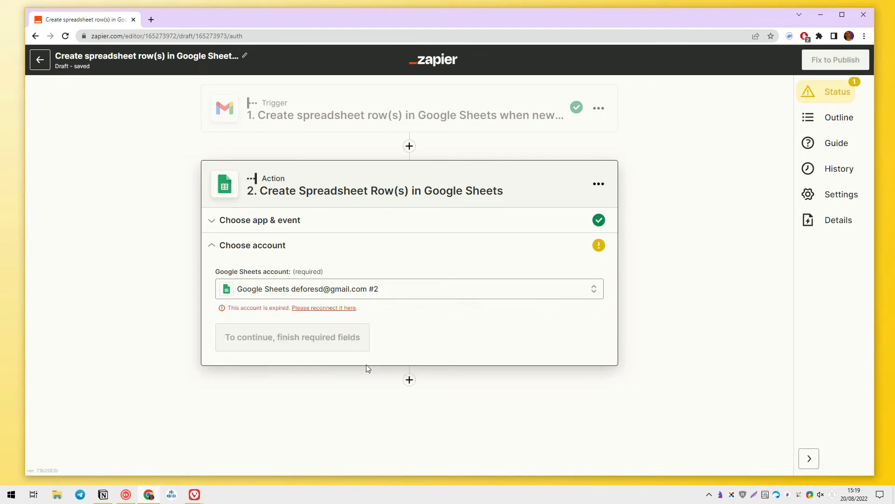
left_click(334, 309)
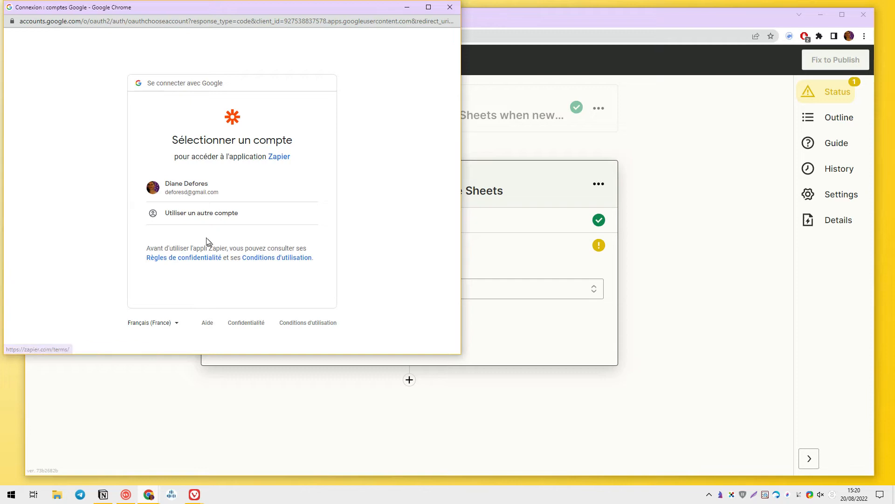
left_click(188, 196)
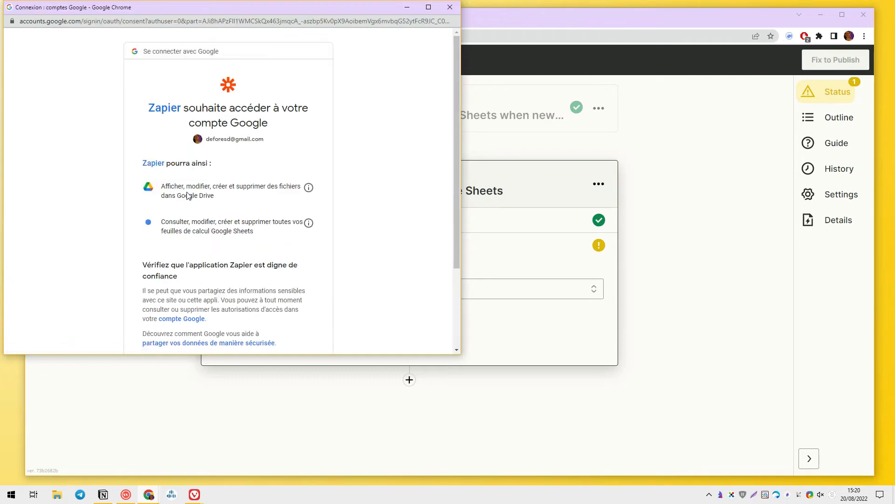
scroll(187, 196, "down", 1)
left_click(270, 288)
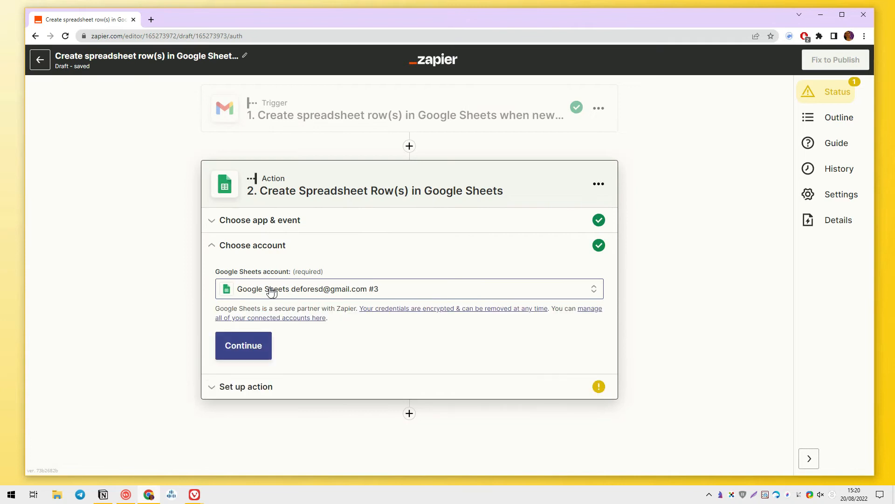
left_click(261, 343)
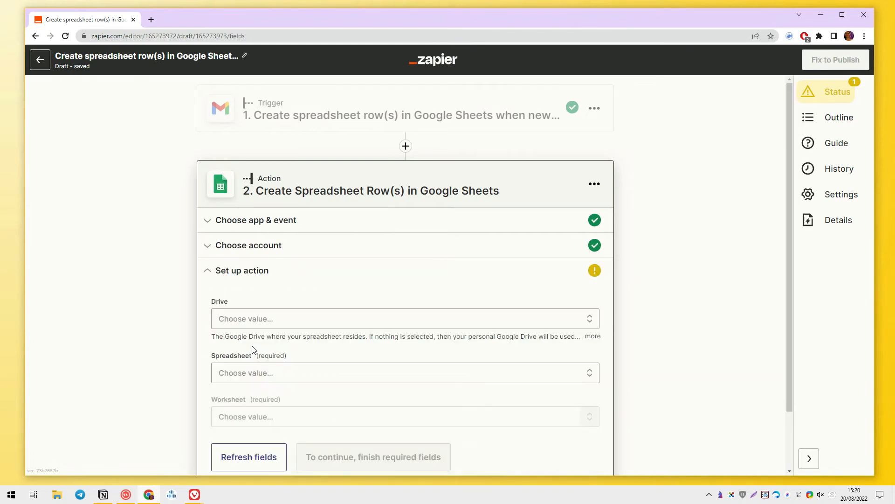
Step: Point the action at My Google Drive, spreadsheet Twitter influenceurs, worksheet FR-Copy
scroll(252, 350, "down", 2)
left_click(244, 252)
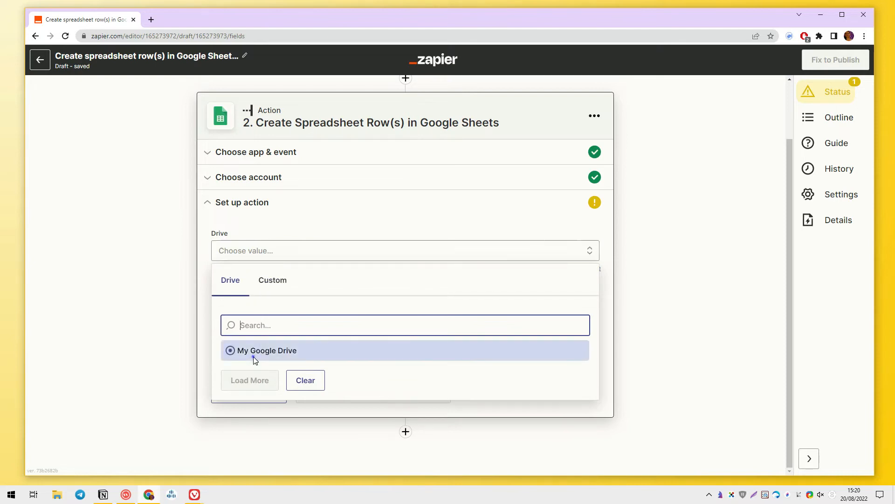
left_click(249, 353)
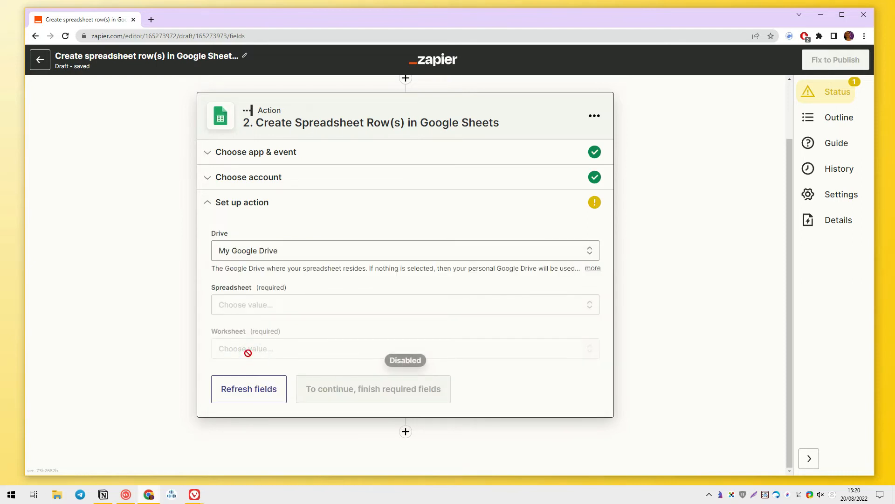
left_click(298, 304)
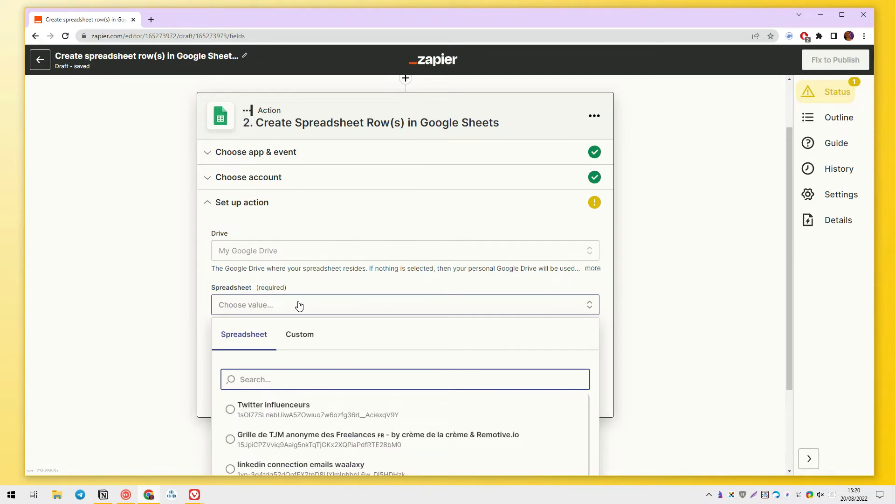
scroll(299, 305, "down", 2)
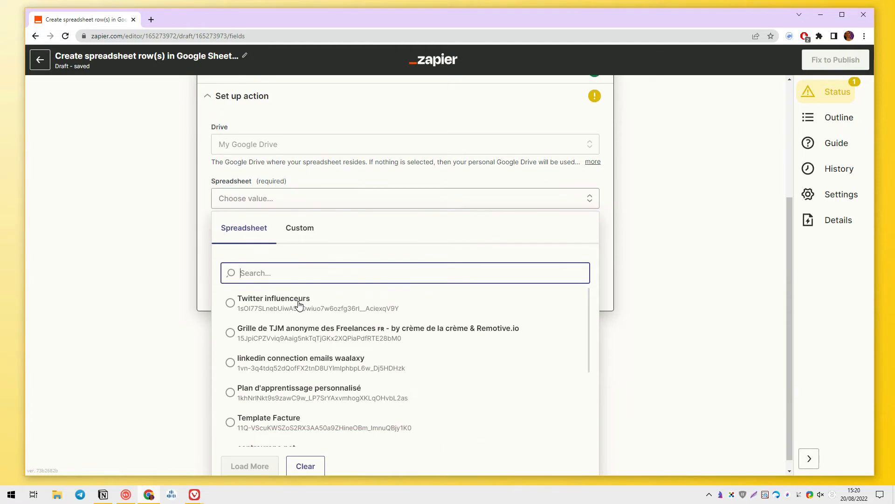
left_click(299, 305)
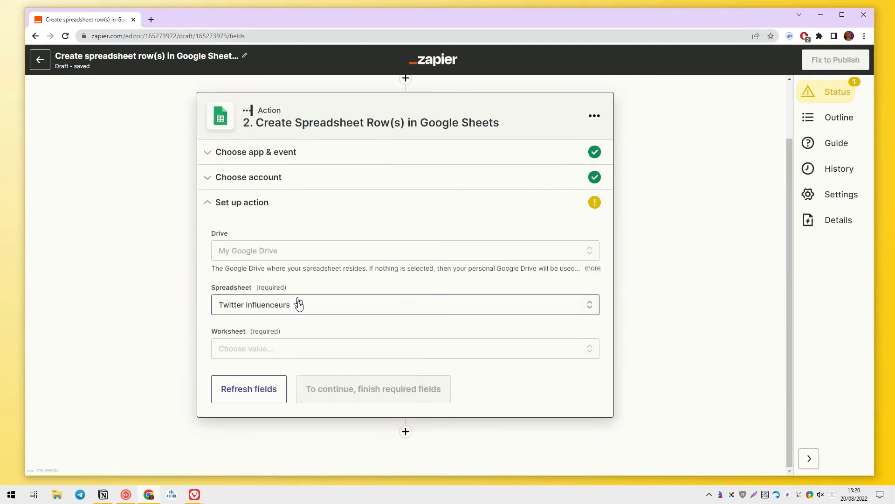
left_click(293, 349)
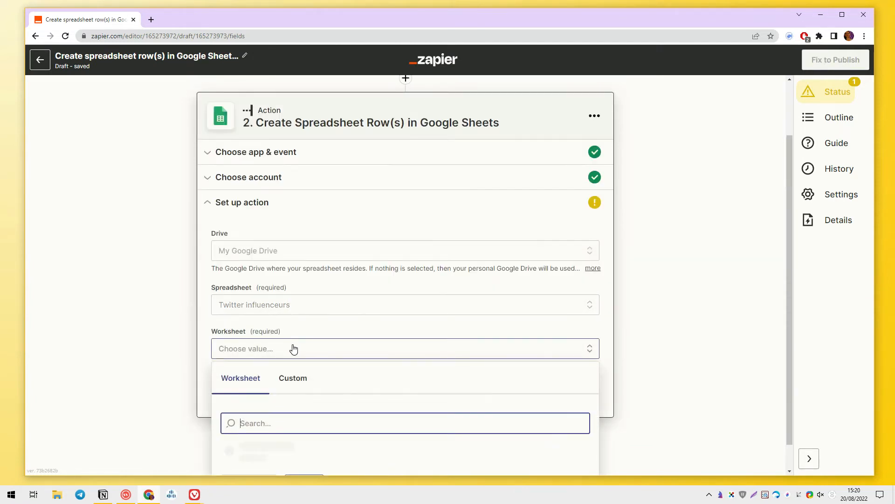
scroll(294, 349, "down", 1)
left_click(280, 410)
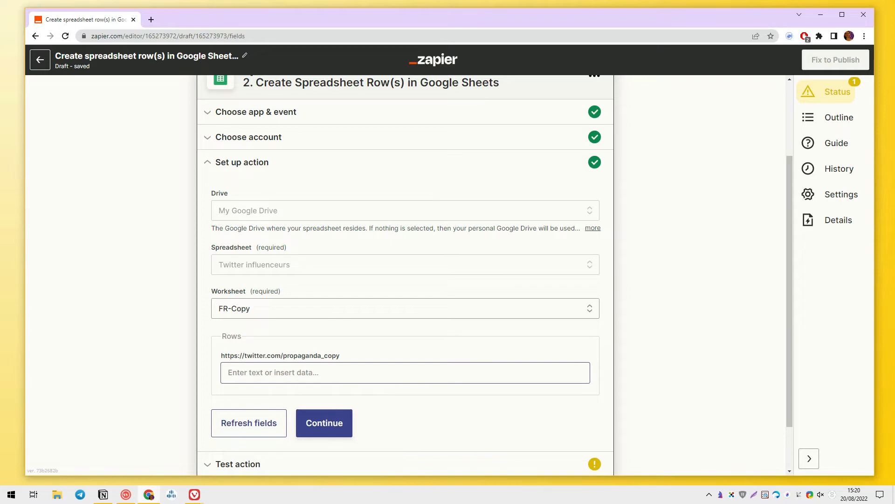
Step: Map the email Subject followed by Body Html into the Rows field and continue to testing
left_click(295, 375)
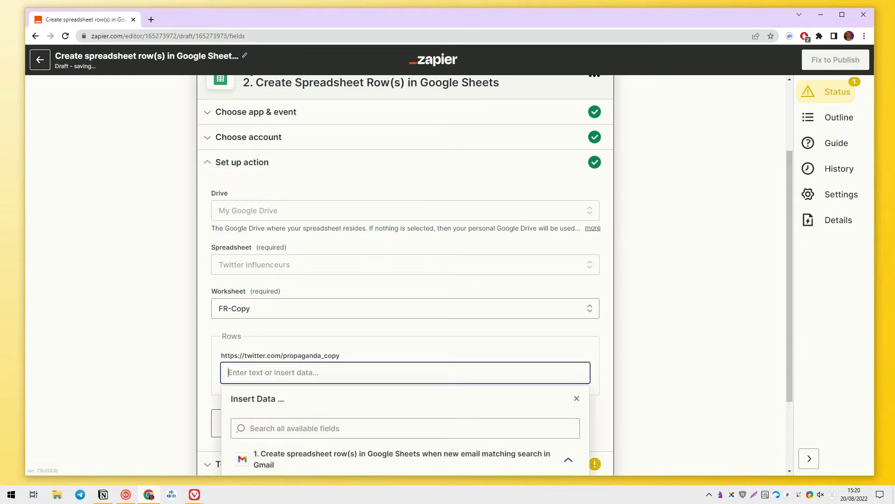
scroll(295, 376, "down", 2)
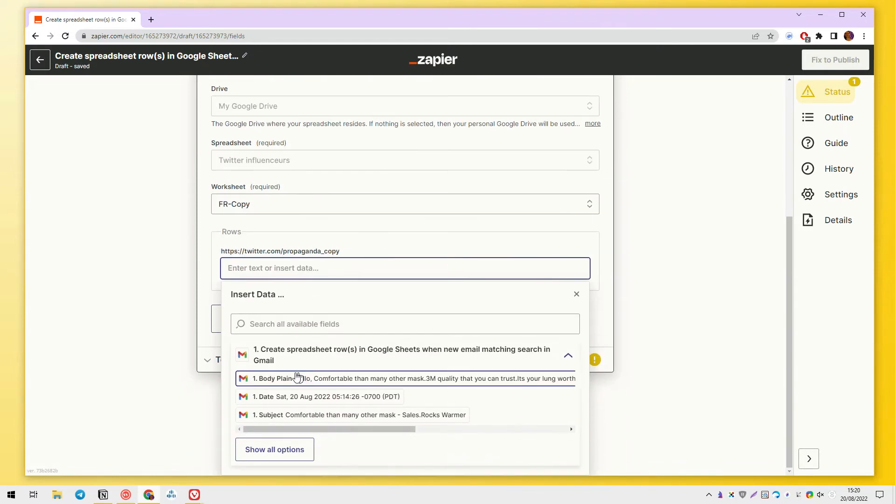
left_click(298, 416)
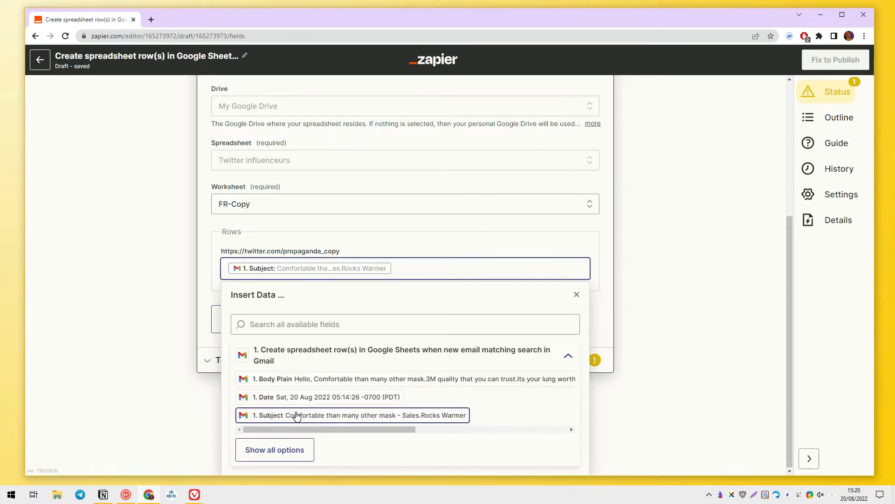
left_click(298, 447)
scroll(380, 380, "down", 5)
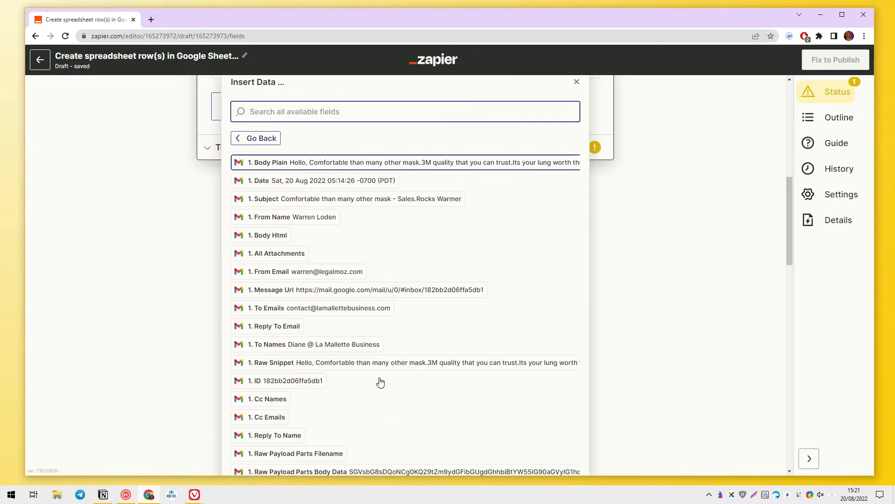
scroll(380, 381, "down", 2)
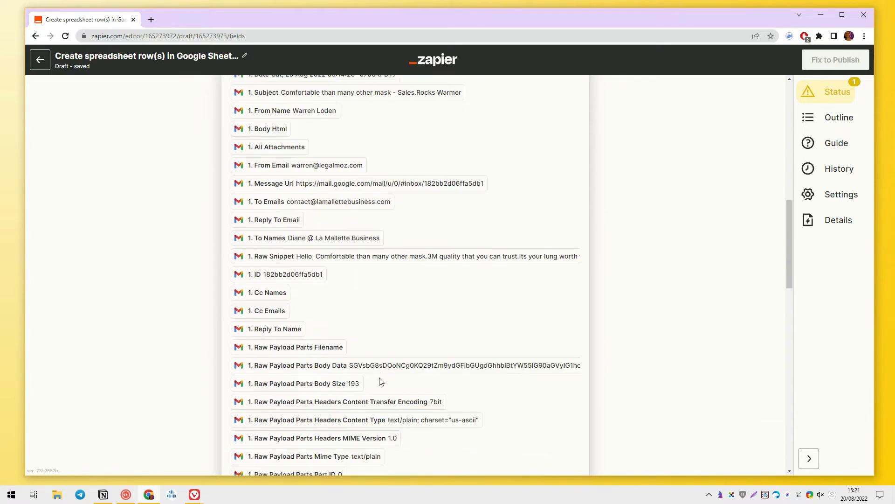
scroll(380, 382, "down", 2)
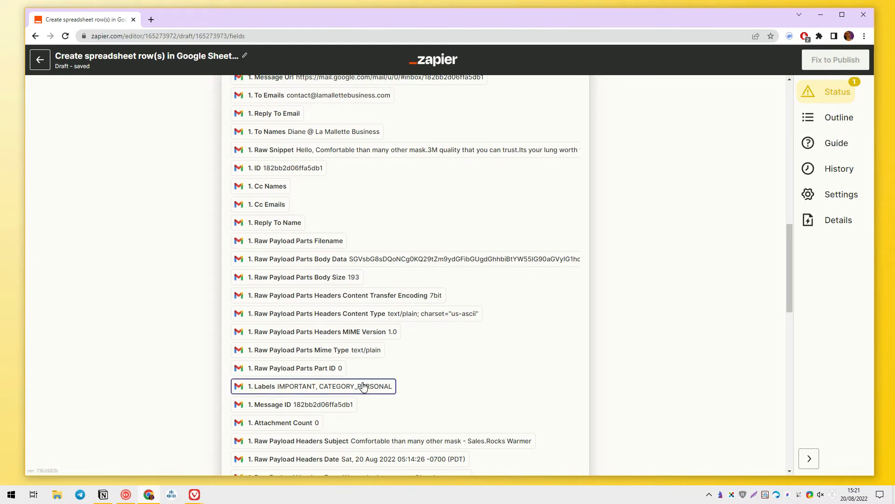
scroll(371, 379, "down", 6)
scroll(363, 386, "down", 4)
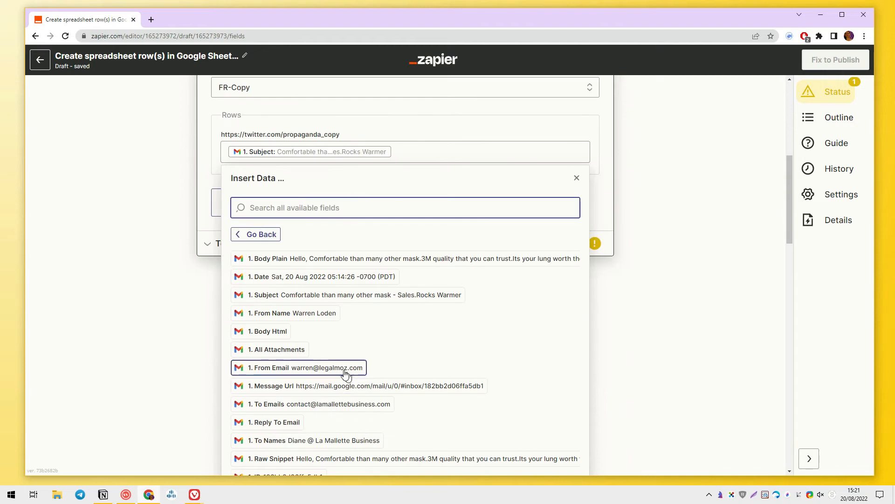
left_click(293, 332)
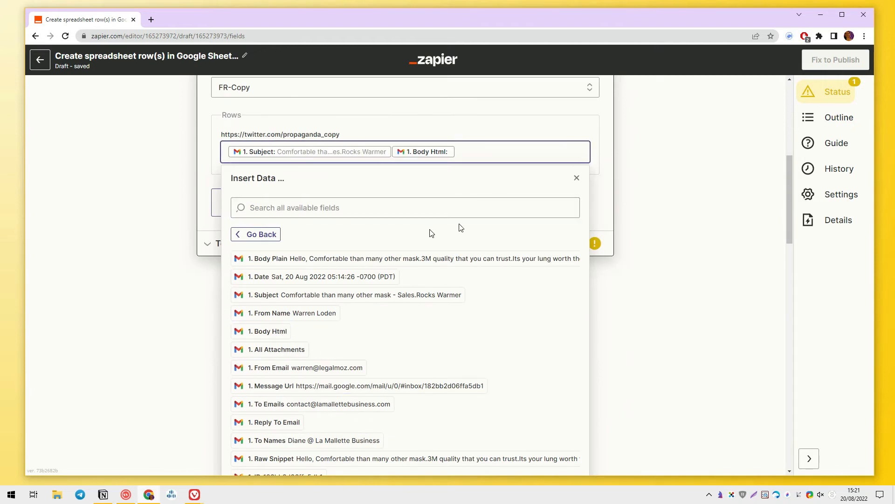
left_click(608, 177)
left_click(322, 363)
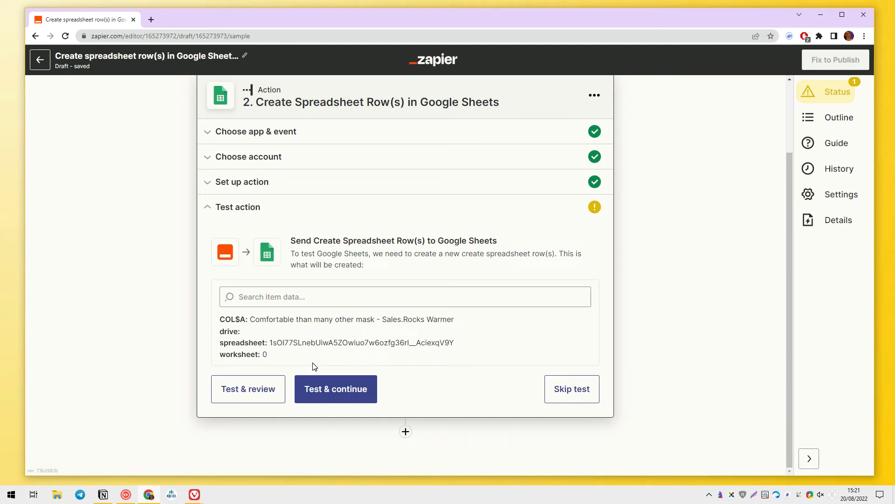
Step: Run the action test to add a sample row, then publish the Zap and turn it on
left_click(323, 389)
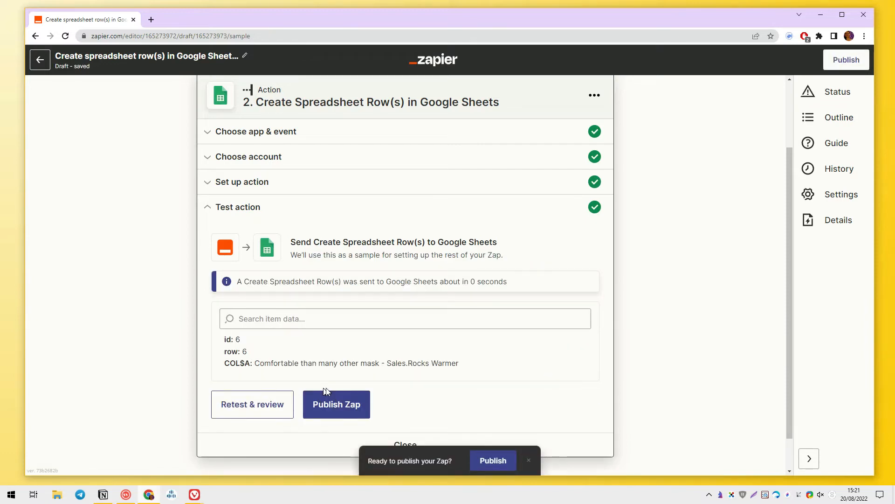
scroll(325, 391, "down", 1)
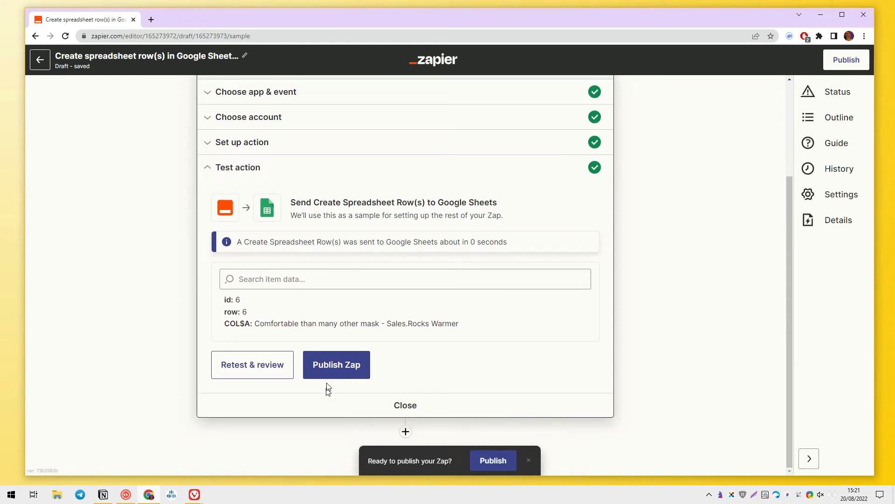
left_click(326, 367)
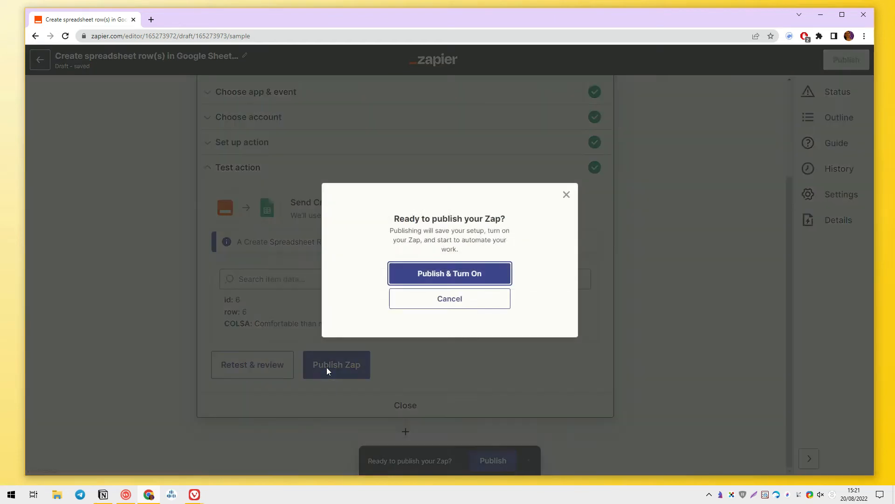
left_click(465, 278)
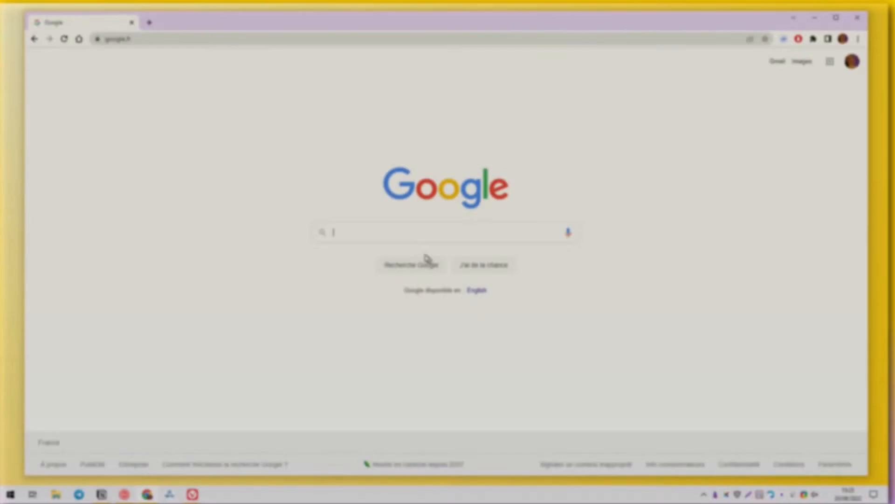
Step: Google 'albato', go to albato.com and start a free account
left_click(411, 232)
type("albato")
key("Return")
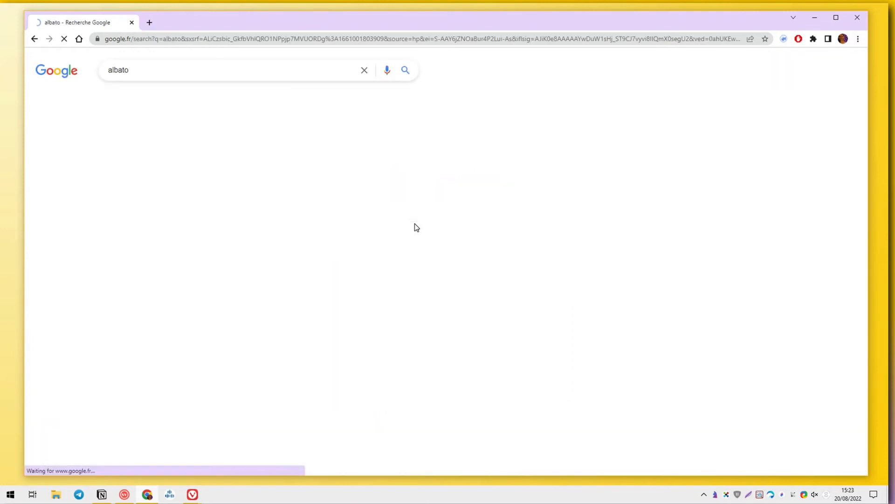
left_click(277, 166)
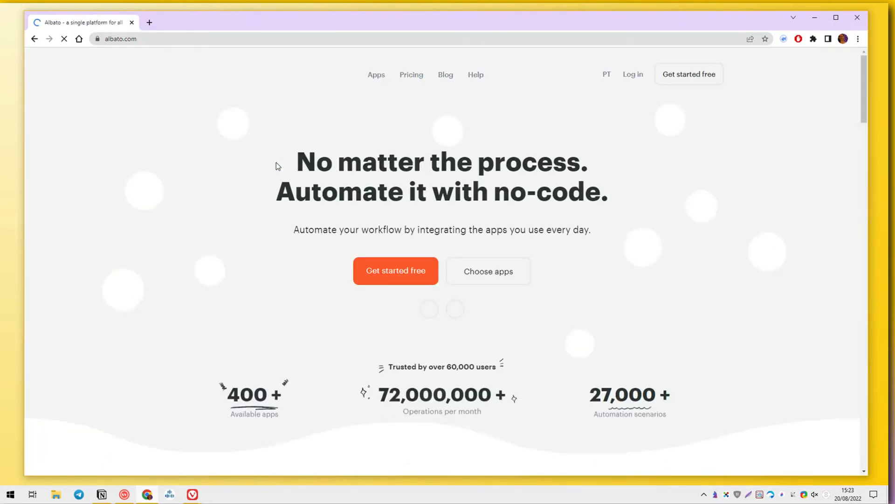
left_click(434, 276)
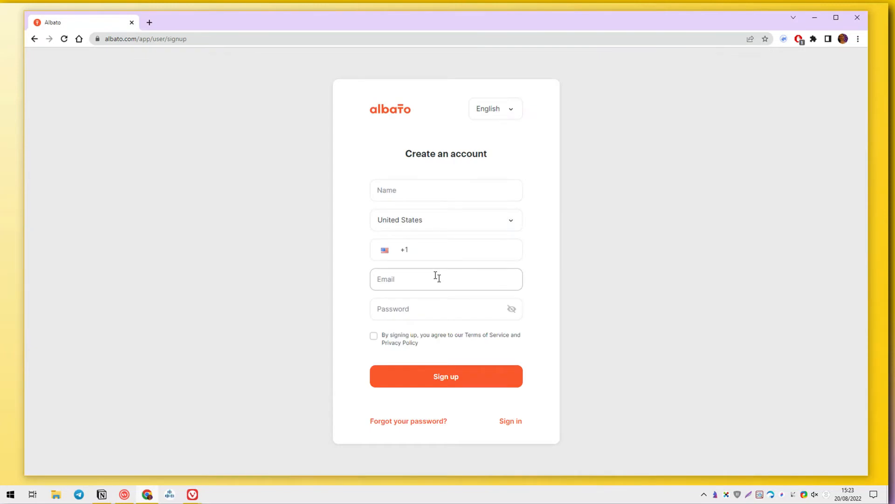
Step: Enter the account holder's name, choose France, paste the e-mail address and type a password
left_click(394, 186)
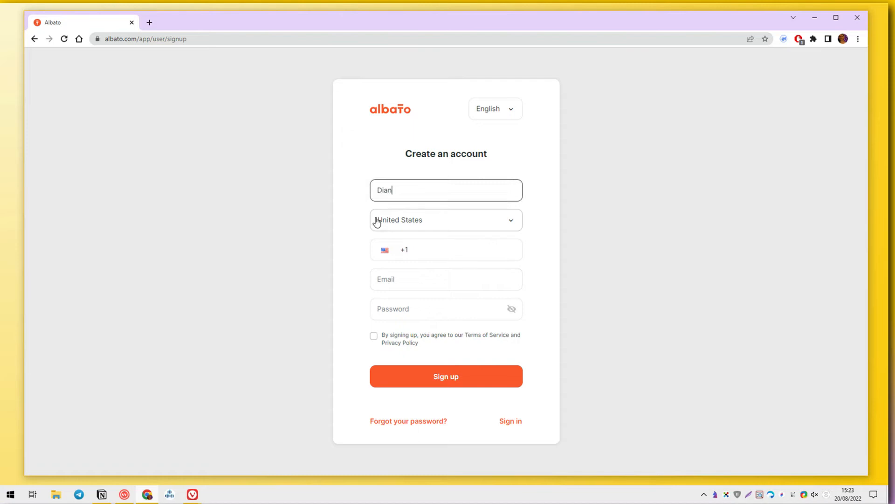
left_click(476, 221)
type("fr")
left_click(454, 279)
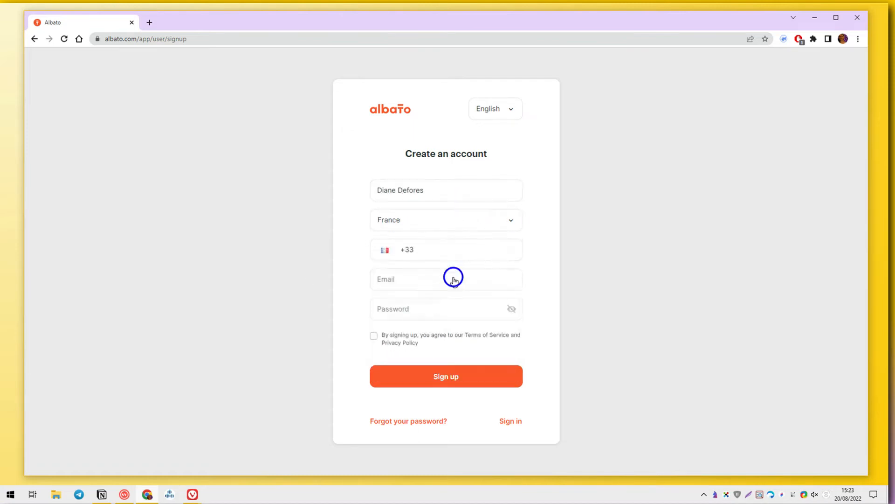
left_click(436, 256)
left_click(425, 275)
key("ctrl+v")
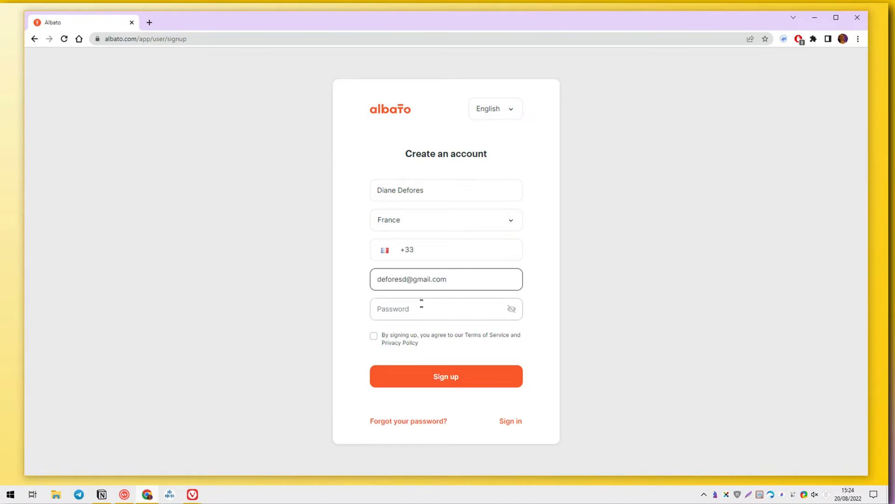
left_click(420, 304)
type("••")
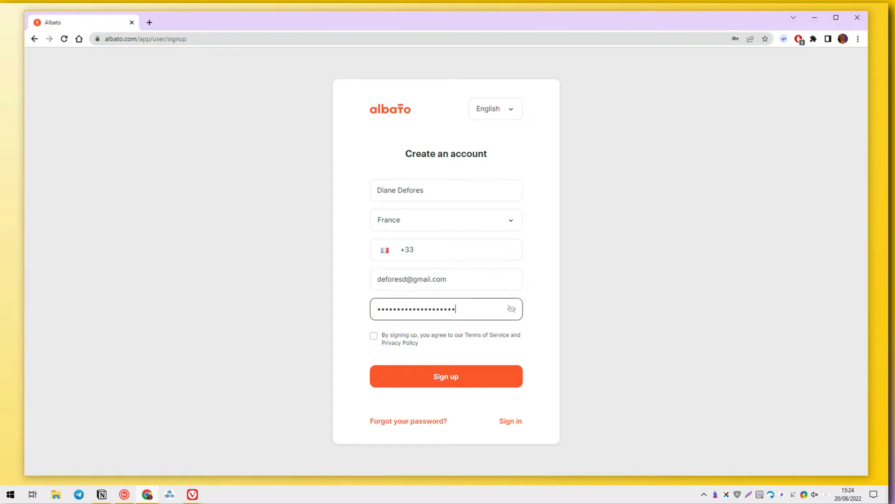
Step: Accept the terms, fill in the missing phone number and submit the sign-up form
left_click(404, 343)
scroll(415, 352, "down", 20)
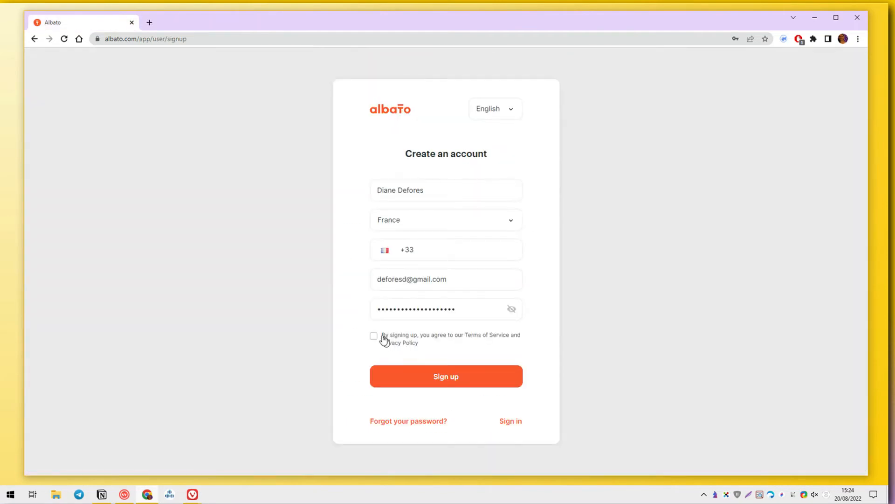
left_click(374, 335)
left_click(435, 373)
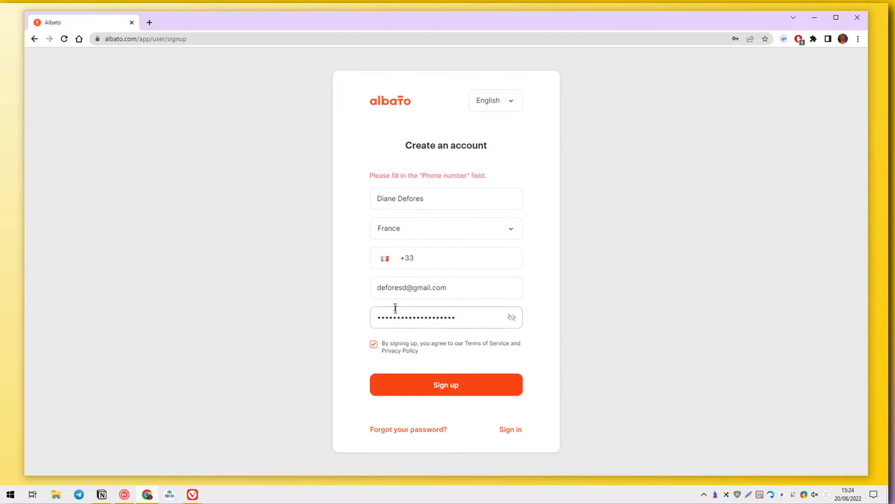
left_click(441, 254)
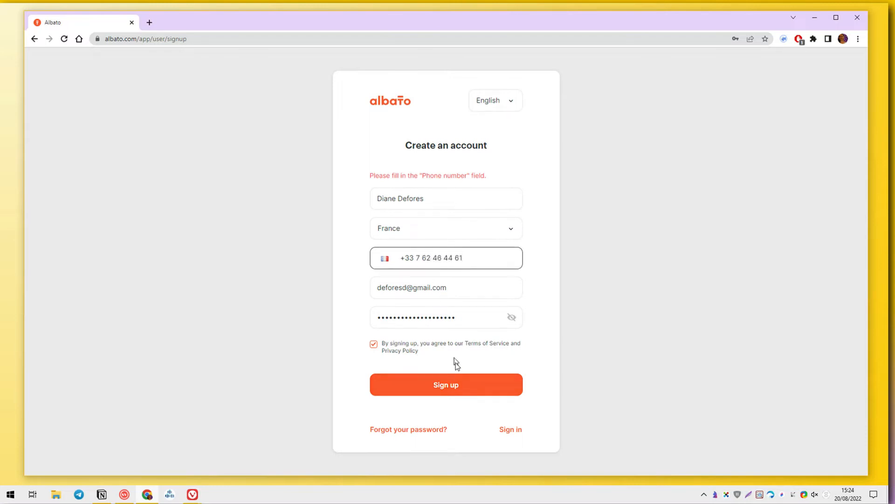
left_click(456, 382)
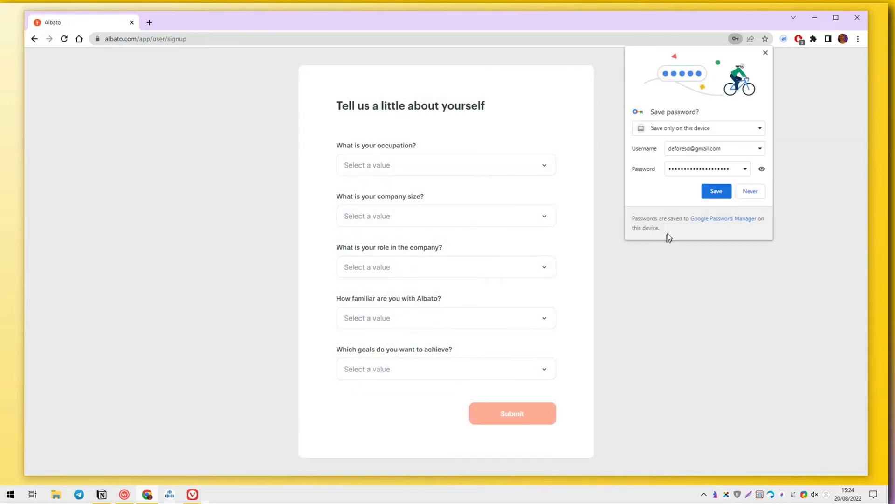
Step: Decline saving the password; answer Agency occupation, company size 1, CEO / Owner role
left_click(750, 191)
left_click(439, 168)
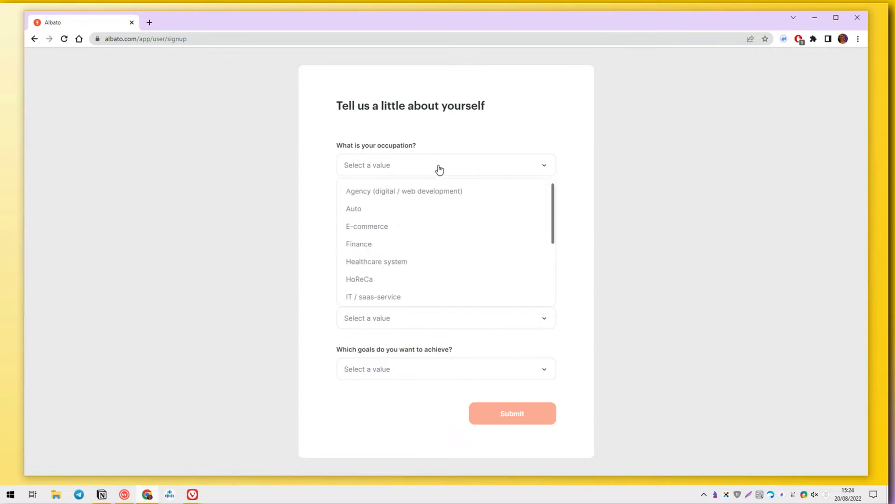
left_click(437, 187)
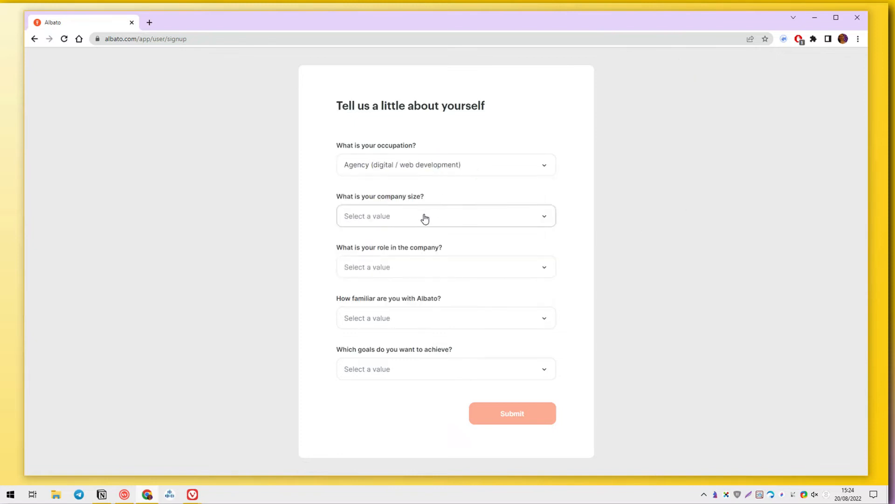
left_click(422, 218)
left_click(411, 240)
left_click(408, 270)
left_click(405, 291)
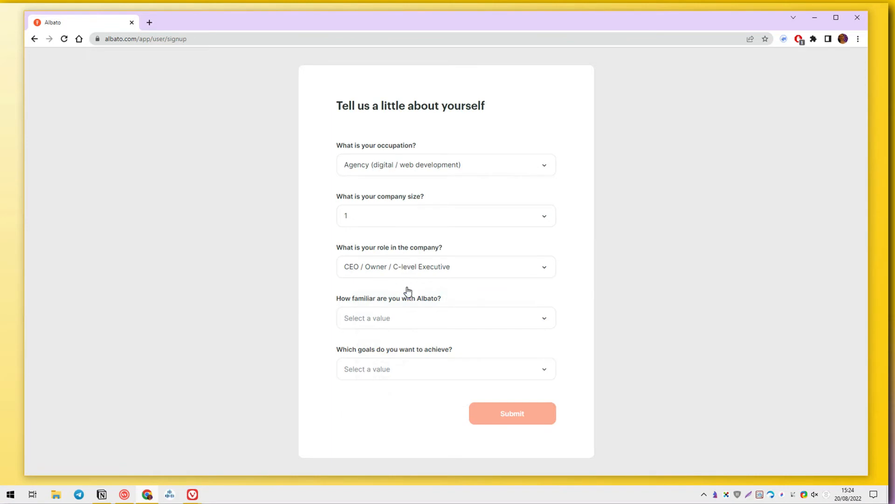
Step: Answer never used Albato before, goal Business process automation, and submit the questionnaire
left_click(394, 319)
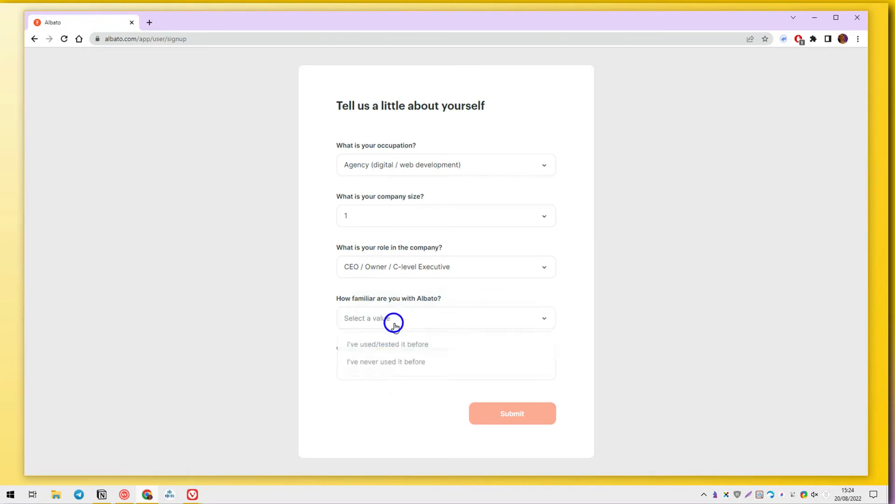
left_click(417, 364)
left_click(417, 371)
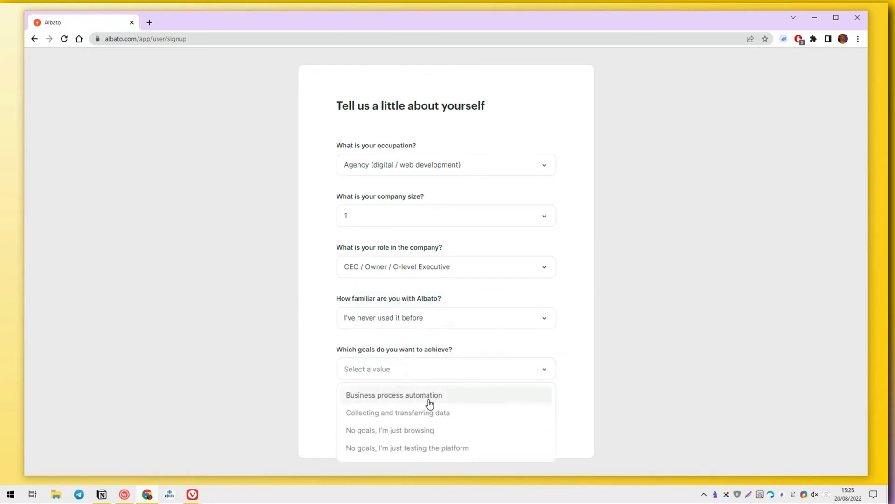
left_click(430, 401)
left_click(482, 415)
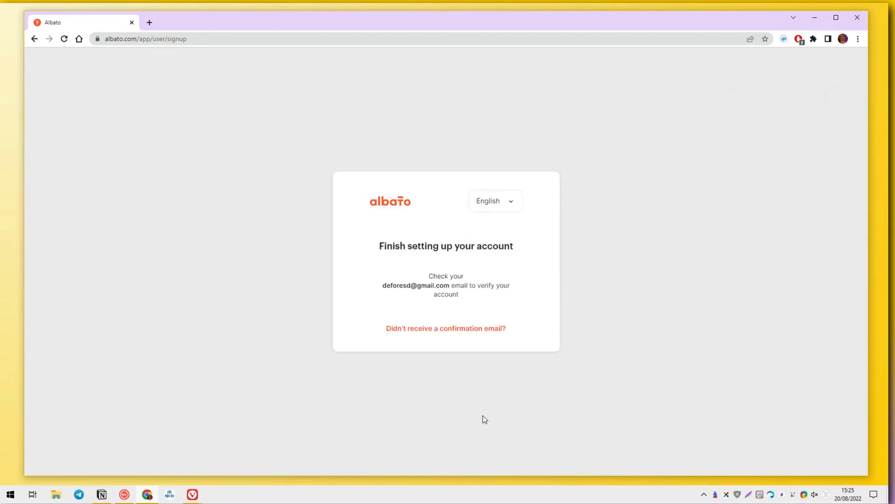
Step: Open Gmail in a new browser tab and pin that tab
left_click(144, 24)
type("GMAIL")
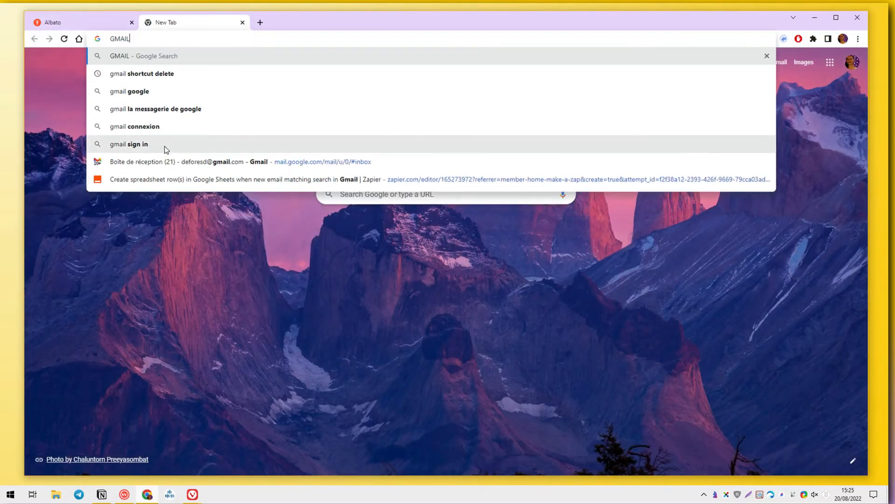
left_click(168, 161)
right_click(167, 19)
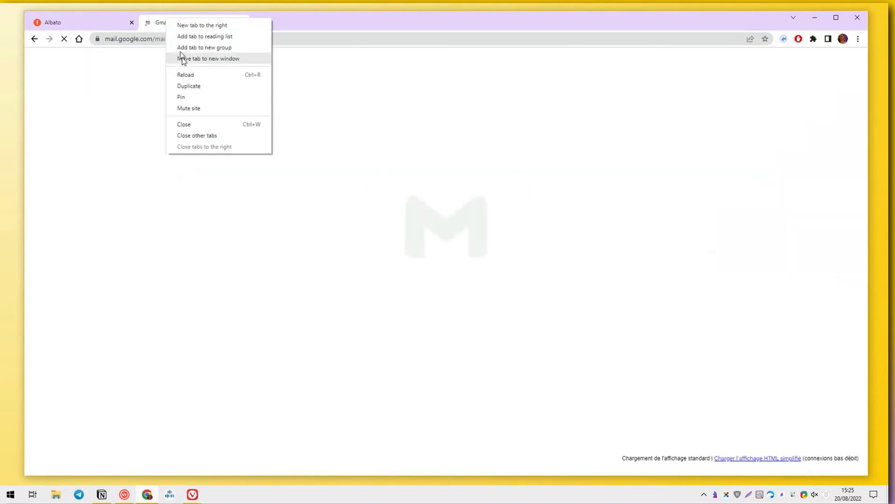
left_click(189, 96)
Step: Collapse the inbox sections, open Albato's welcome email and verify the email address
left_click(101, 110)
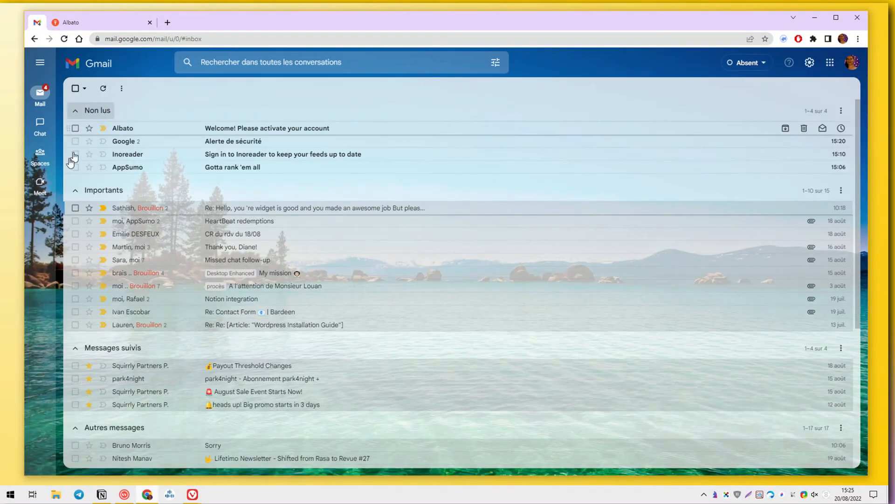
left_click(76, 188)
left_click(76, 218)
left_click(77, 246)
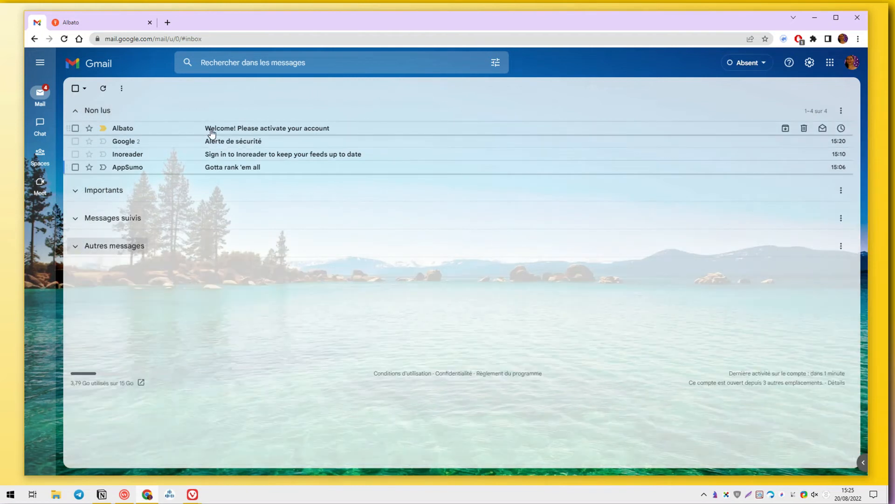
left_click(211, 129)
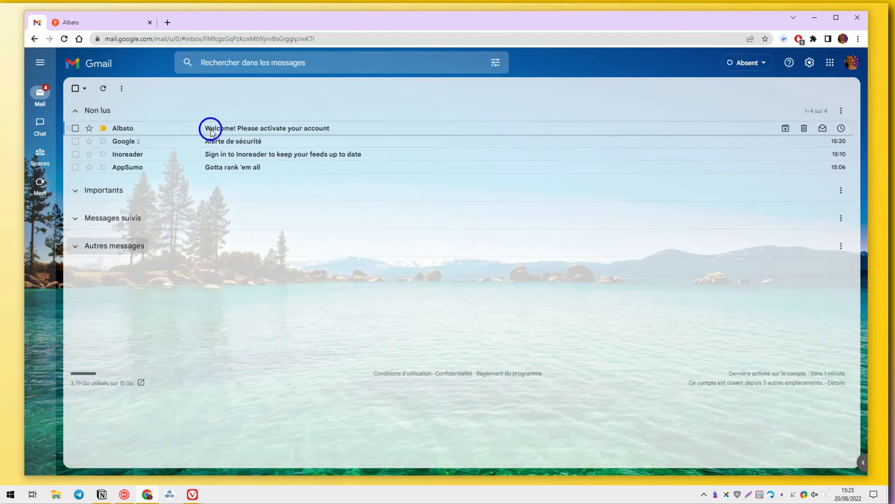
scroll(386, 303, "down", 1)
scroll(386, 303, "down", 2)
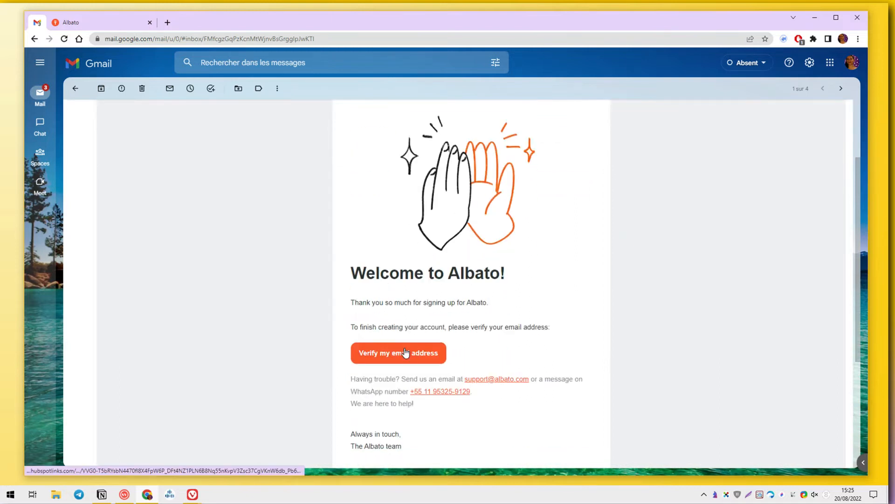
left_click(406, 353)
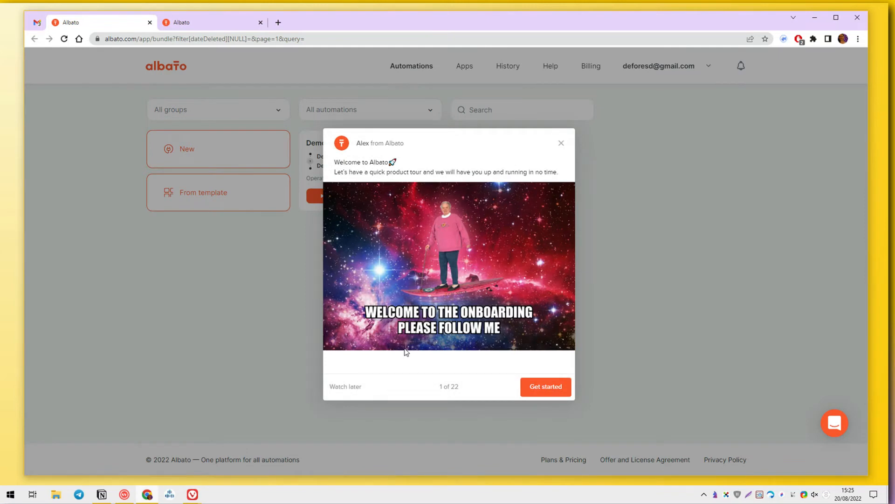
Step: Start the Albato product tour and open Demo-automation for editing
left_click(544, 390)
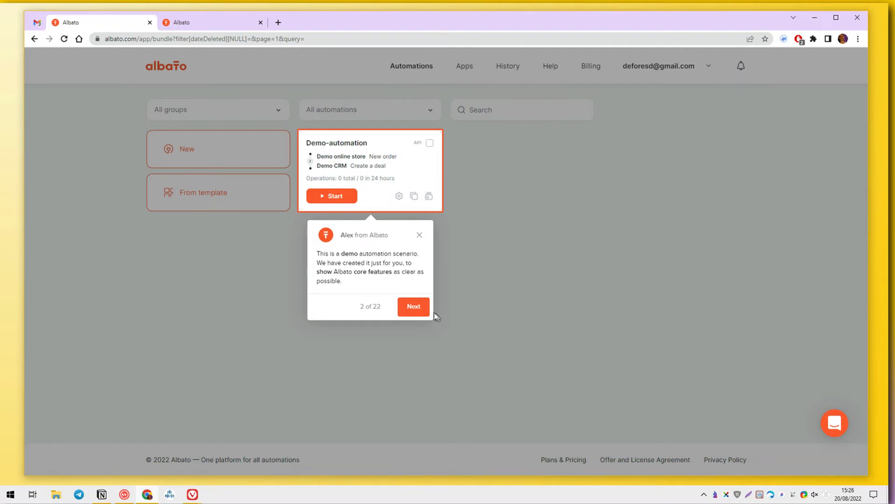
left_click(410, 310)
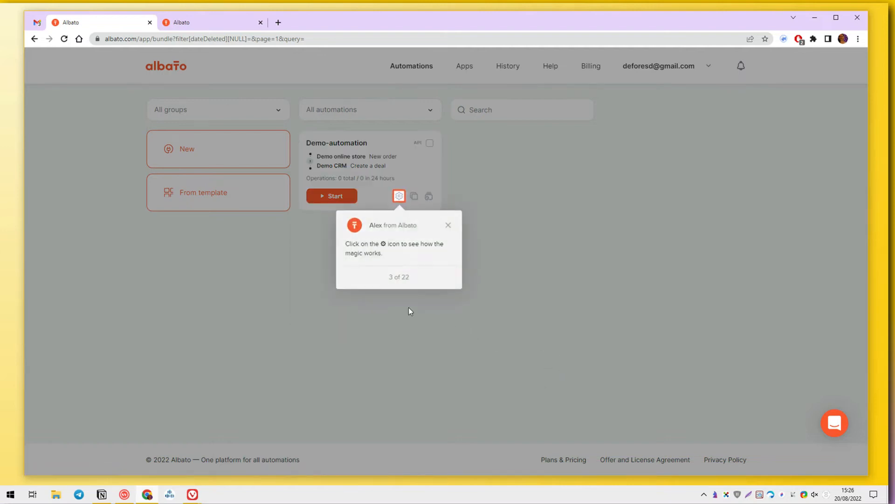
left_click(399, 196)
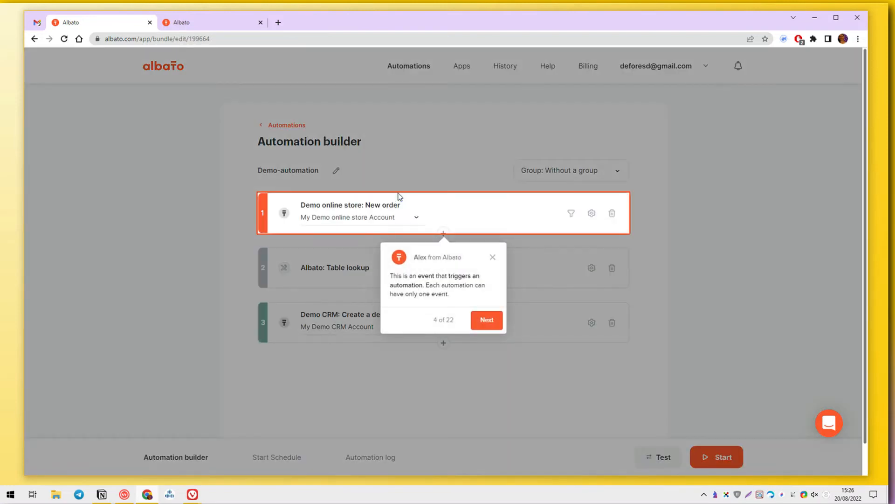
Step: Follow the tour through the automation steps and open the Create a deal step's field settings
left_click(481, 322)
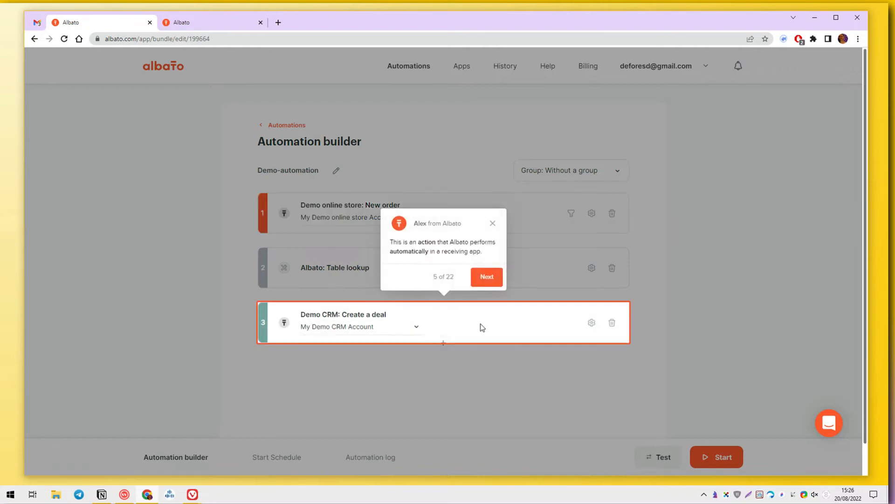
left_click(482, 279)
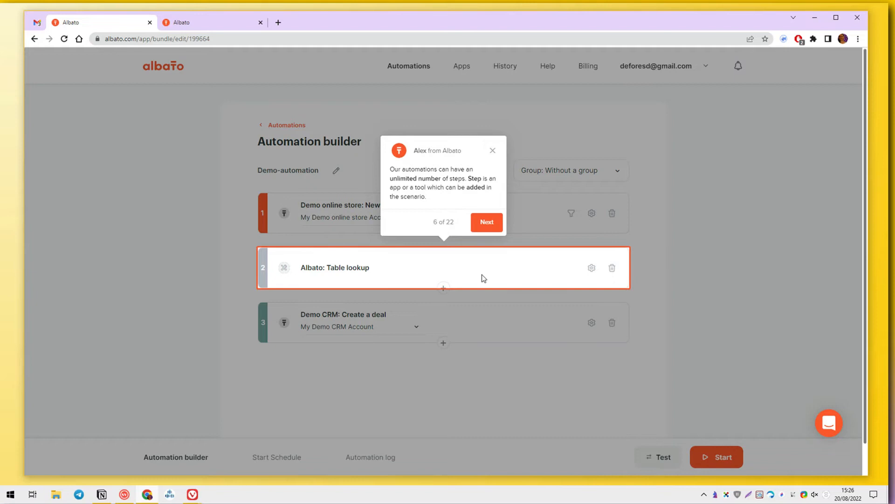
left_click(486, 223)
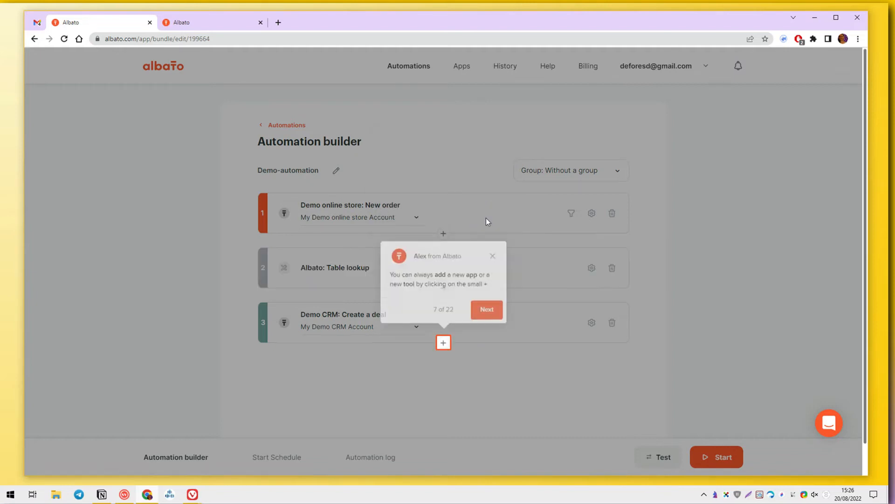
left_click(487, 310)
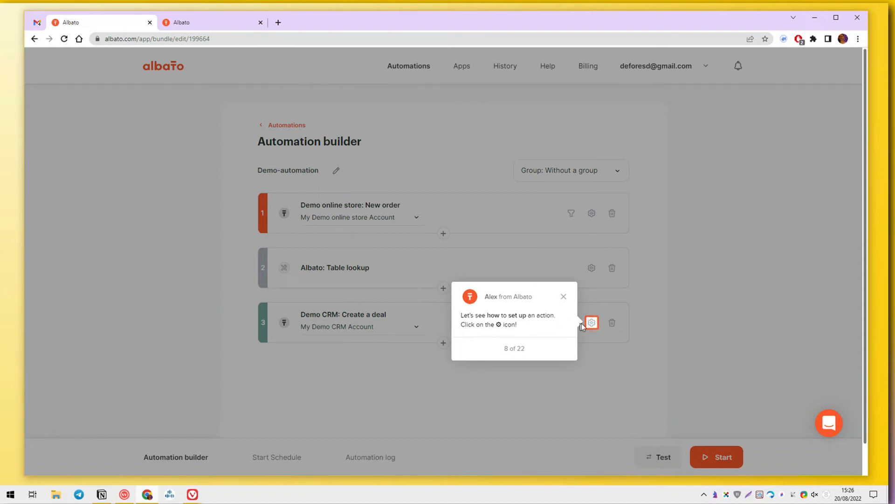
left_click(595, 322)
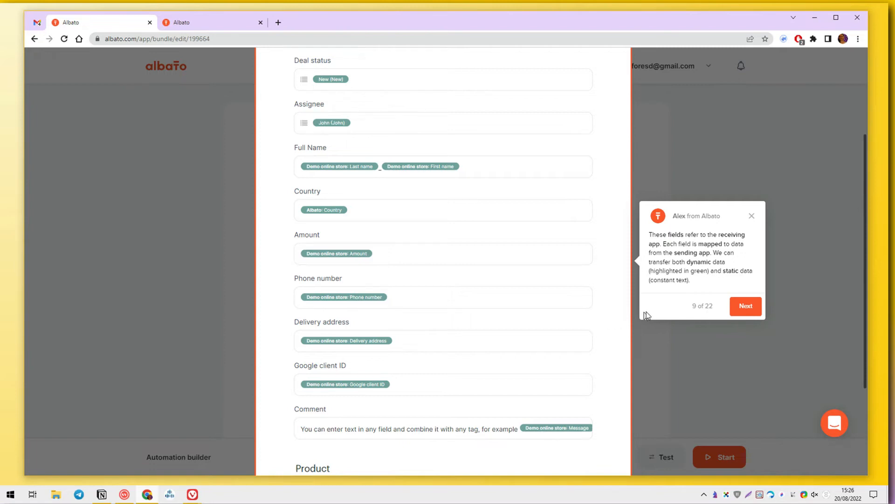
Step: Add the Demo online store Oder ID value to the Create a deal Title field
left_click(741, 306)
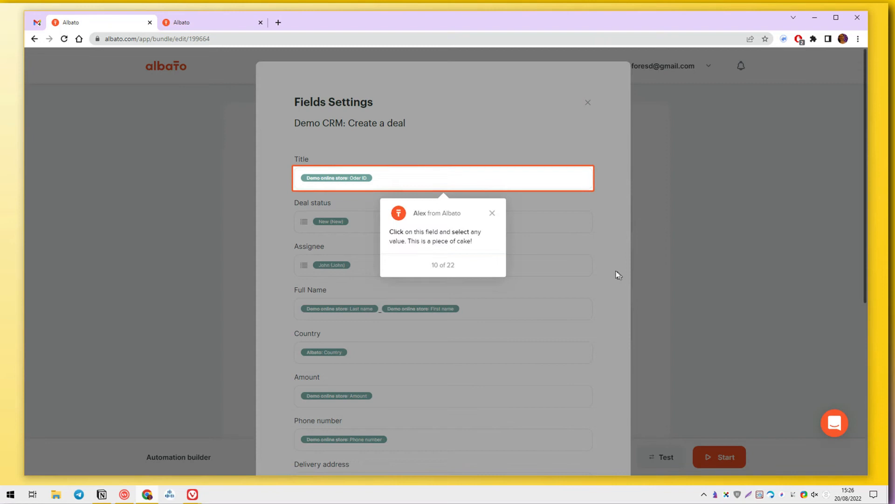
left_click(346, 177)
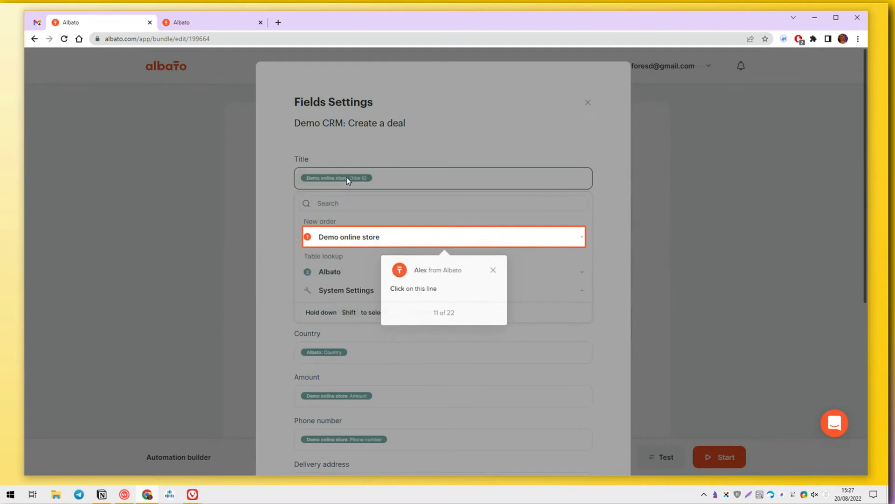
left_click(380, 238)
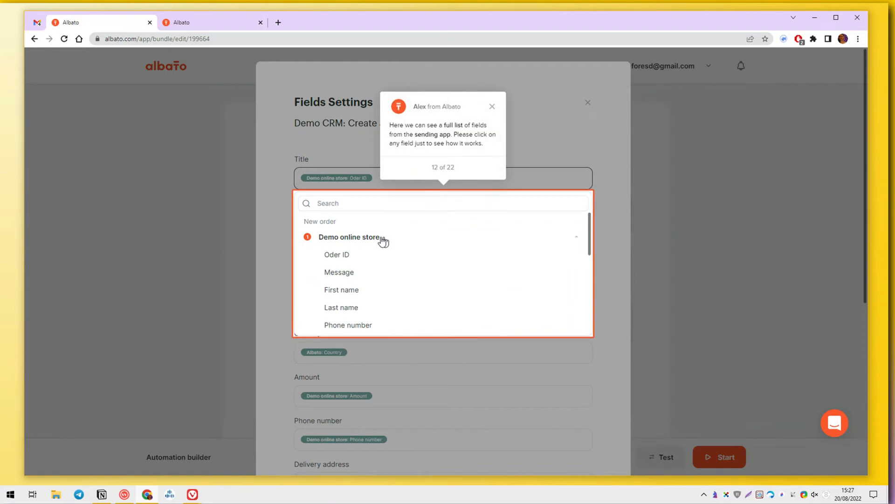
left_click(362, 259)
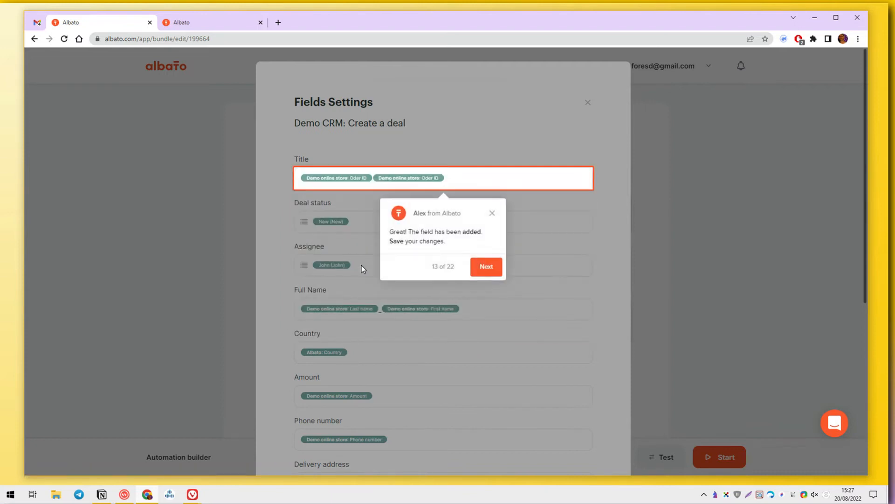
Step: Save the Create a deal field mapping and run a test of the automation
left_click(483, 268)
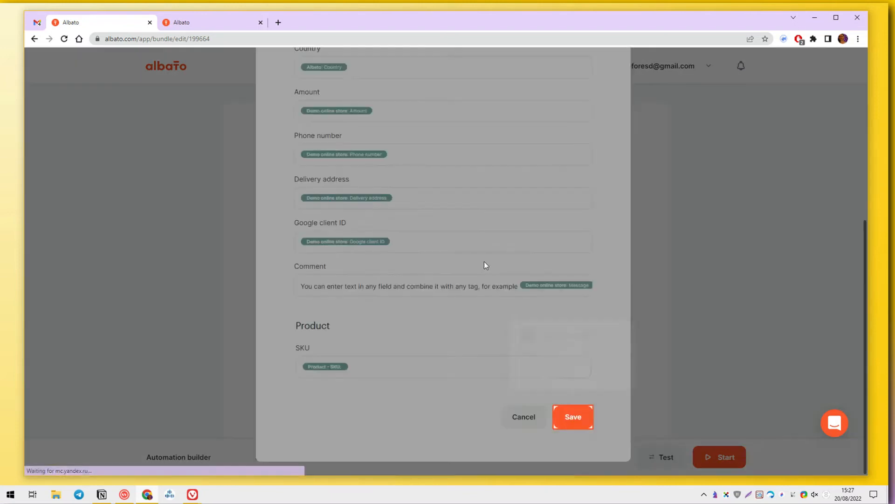
left_click(570, 414)
left_click(658, 455)
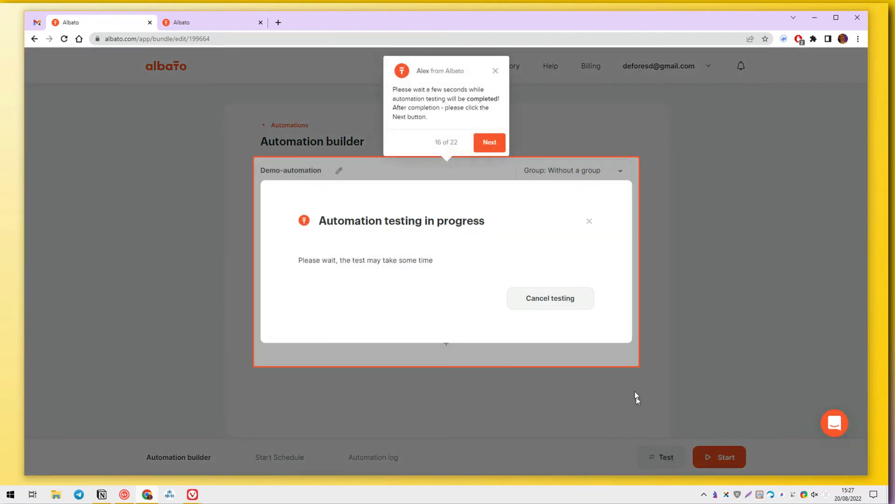
Step: Open the automation's run log and inspect the received new order data
left_click(480, 143)
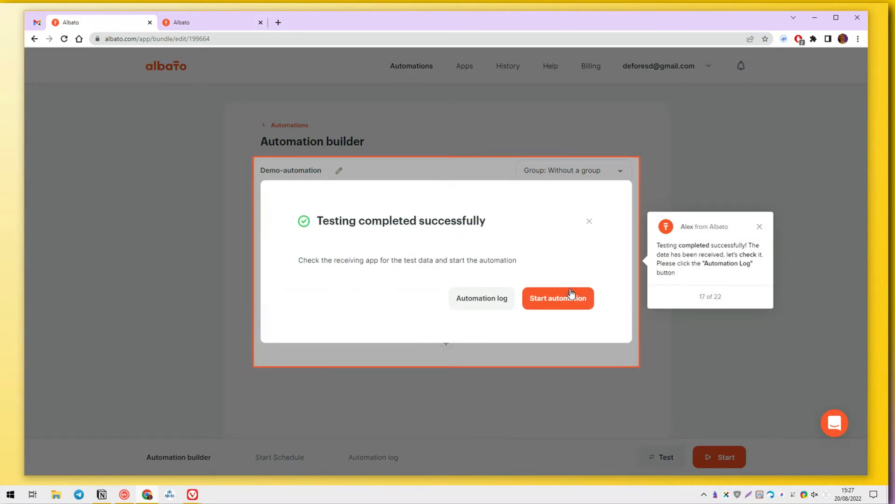
left_click(491, 300)
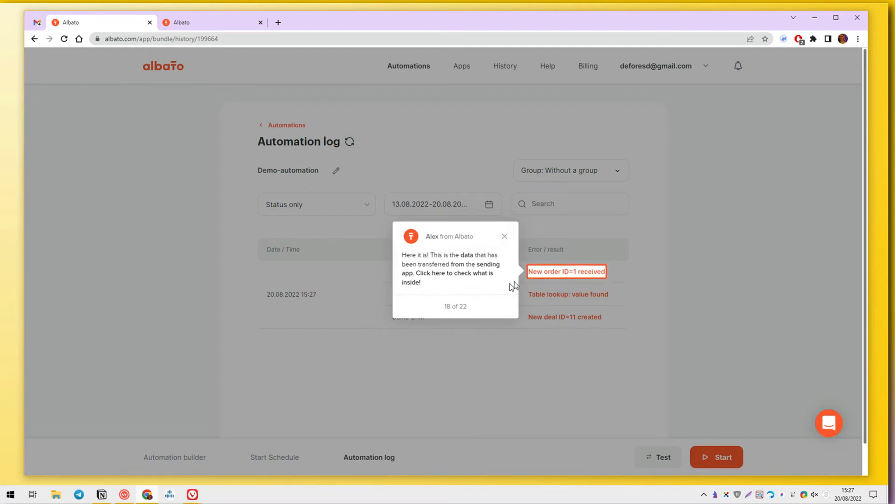
left_click(536, 271)
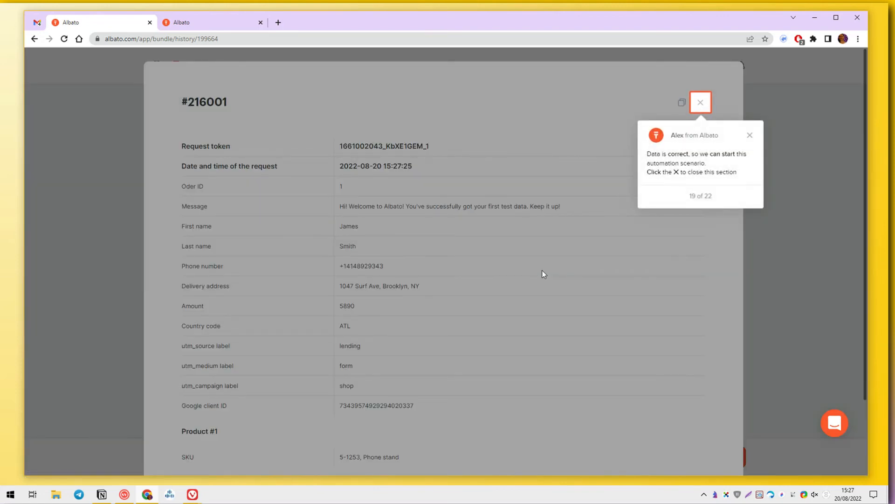
left_click(699, 102)
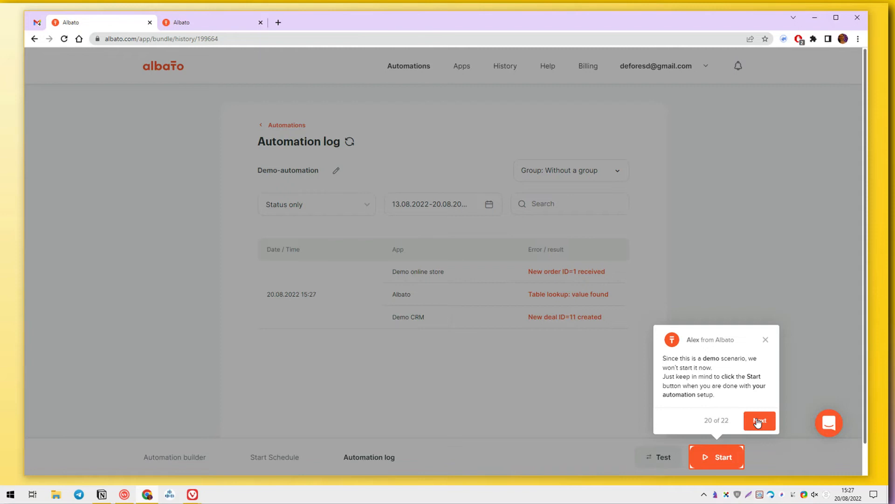
Step: Finish the tour and return to the Automations list
left_click(757, 423)
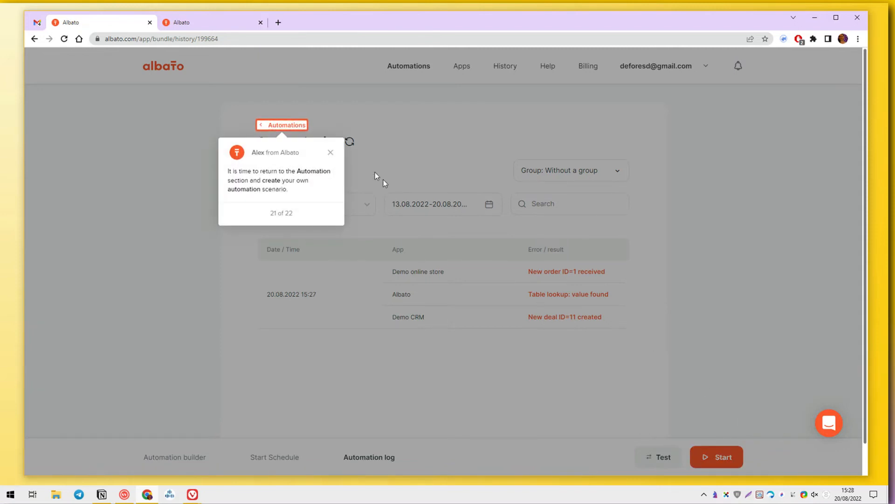
left_click(281, 124)
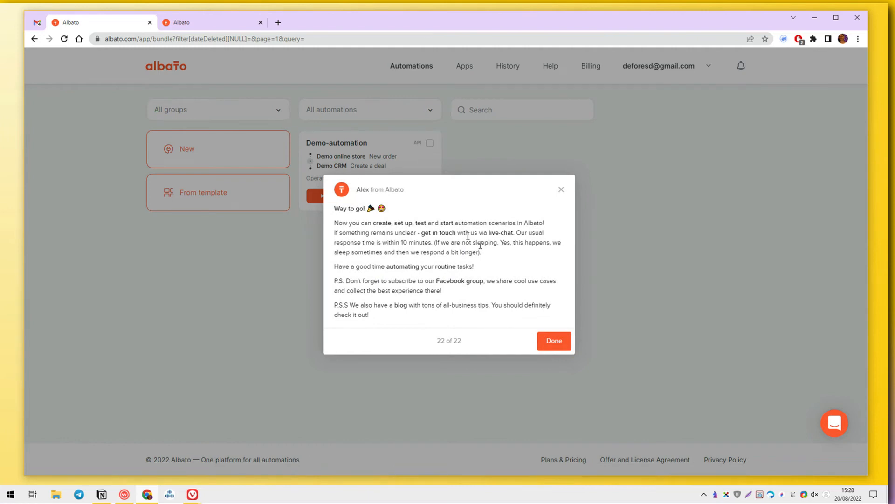
left_click(555, 341)
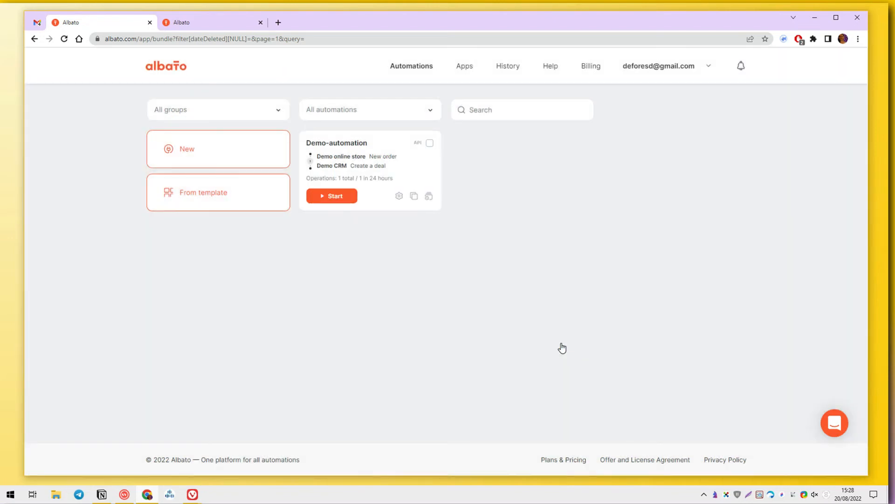
Step: Create a new automation triggered by Gmail - Receiving Emails on New Email
left_click(228, 149)
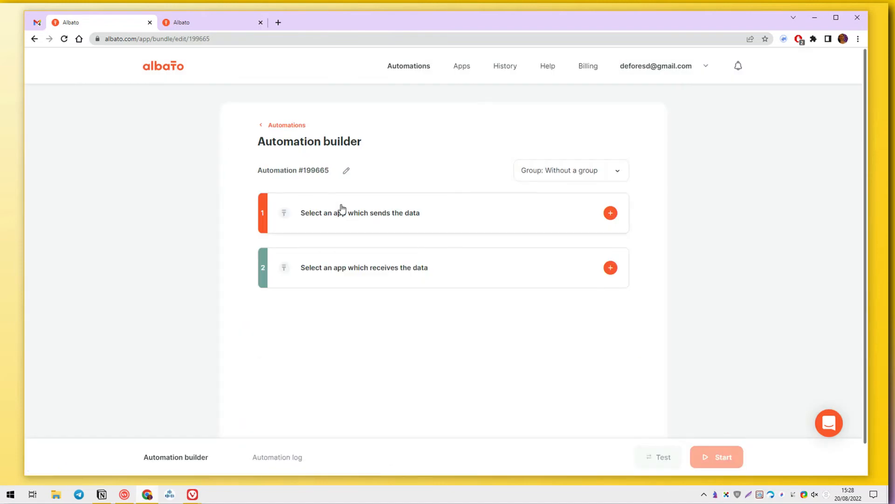
left_click(341, 208)
left_click(348, 221)
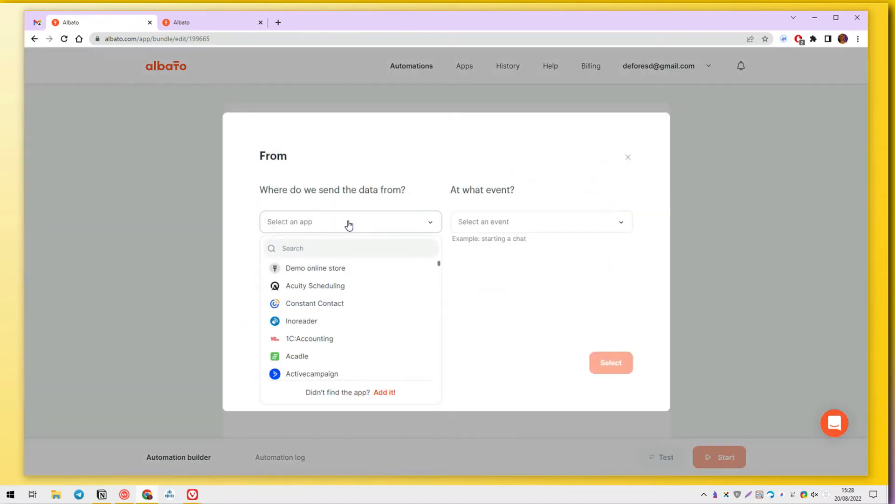
type("gmail")
left_click(350, 286)
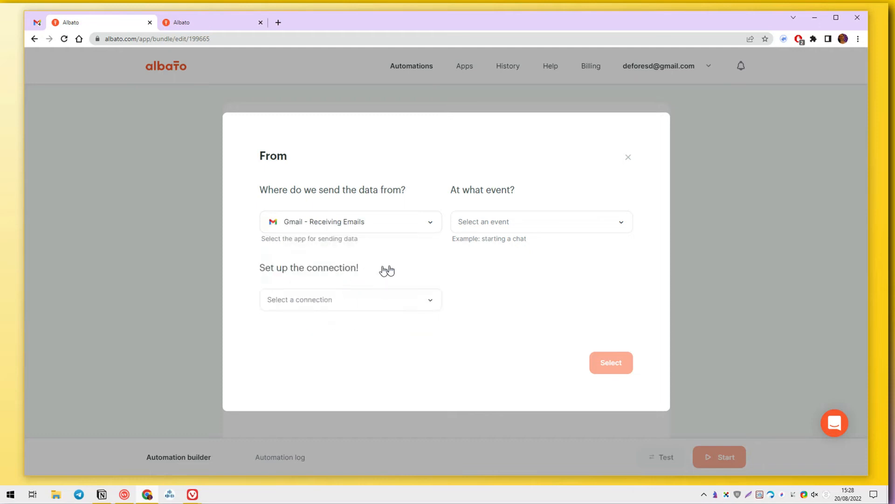
left_click(516, 222)
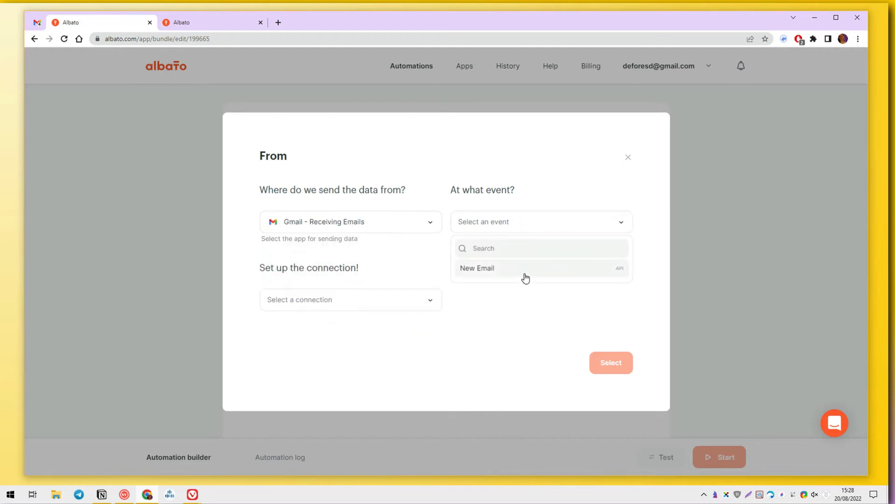
left_click(524, 275)
Step: Start adding a new Gmail connection and open its Tutorial in the blog
left_click(322, 290)
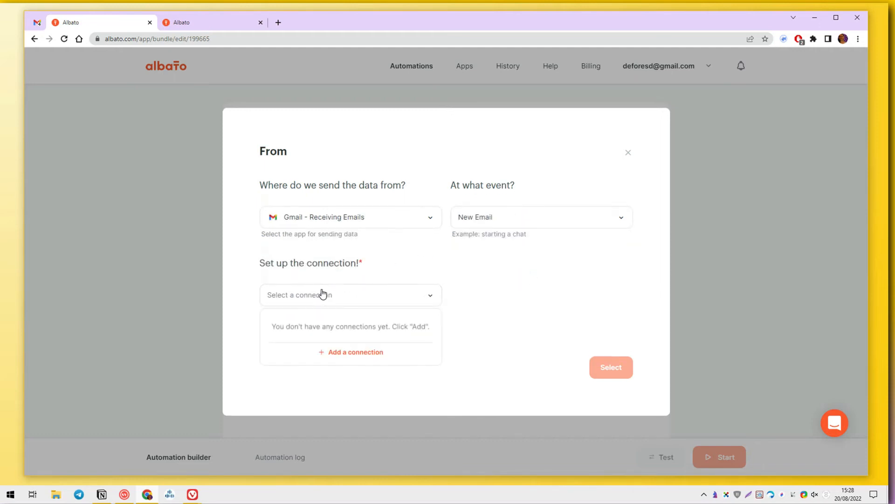
left_click(358, 351)
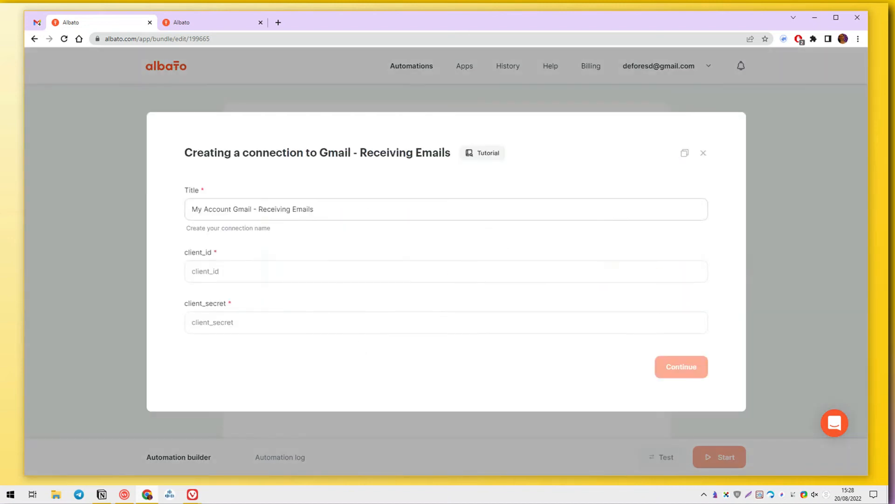
left_click(296, 264)
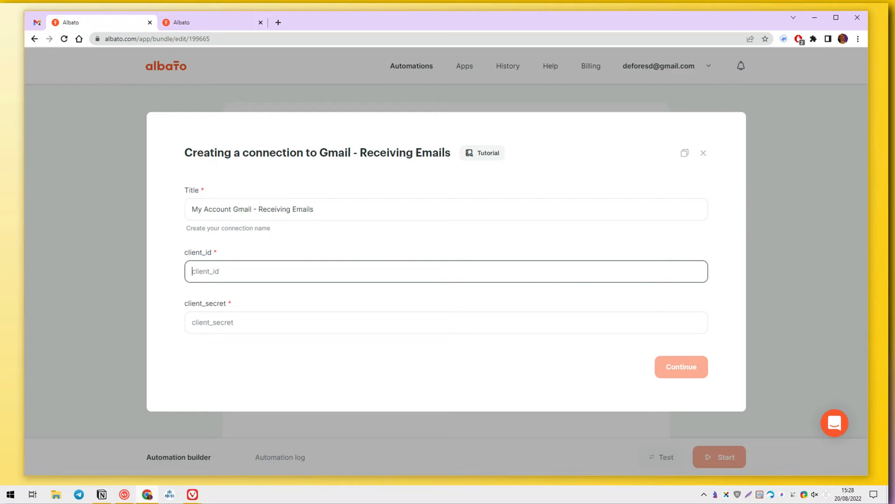
left_click(471, 156)
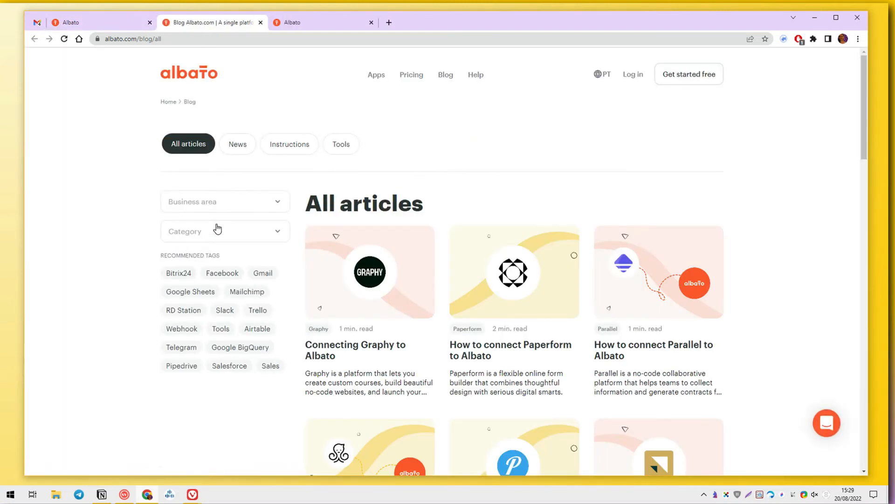
Step: Scroll the Albato blog and load more articles three times
scroll(217, 228, "down", 20)
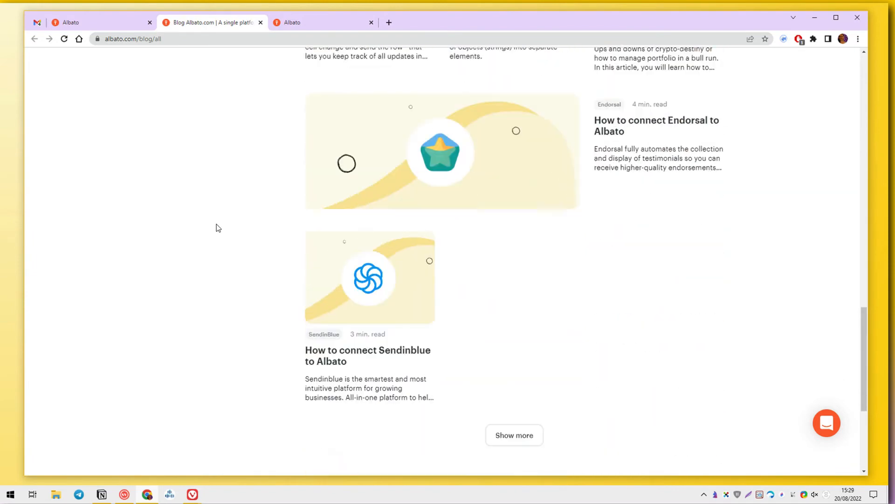
scroll(216, 227, "up", 20)
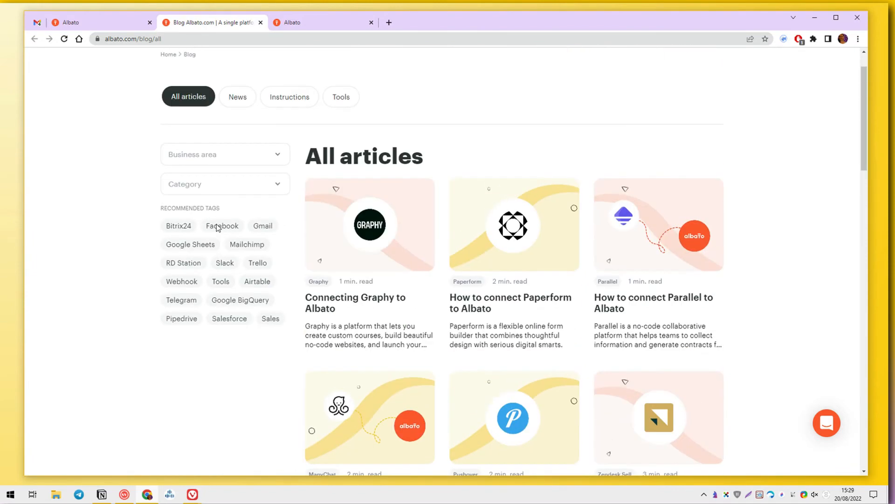
scroll(339, 300, "down", 20)
left_click(495, 204)
scroll(497, 206, "down", 10)
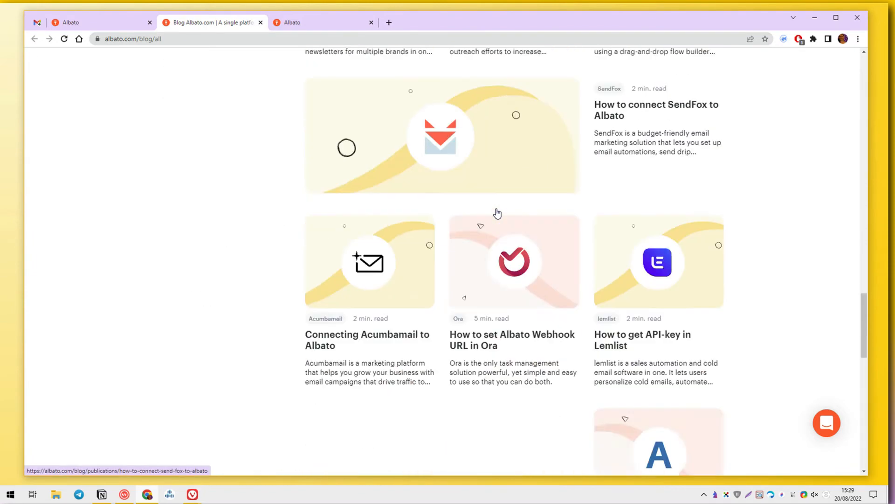
scroll(496, 212, "down", 8)
left_click(495, 212)
scroll(497, 212, "down", 1)
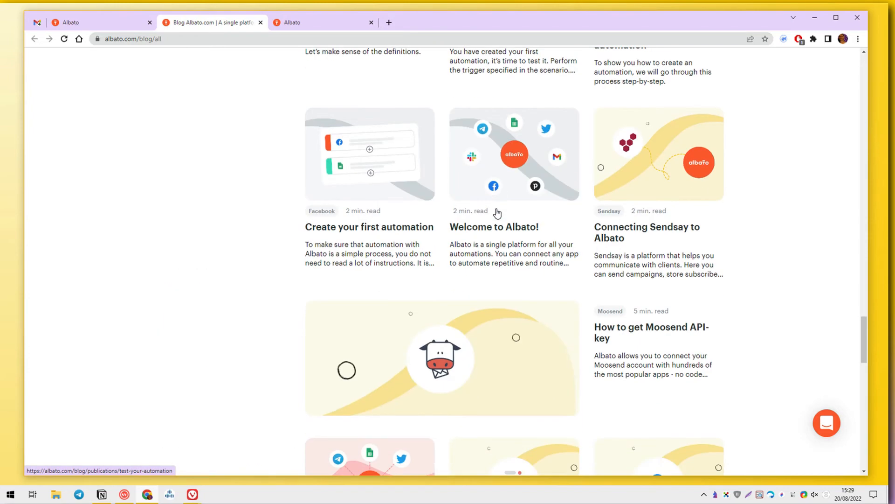
scroll(498, 213, "down", 15)
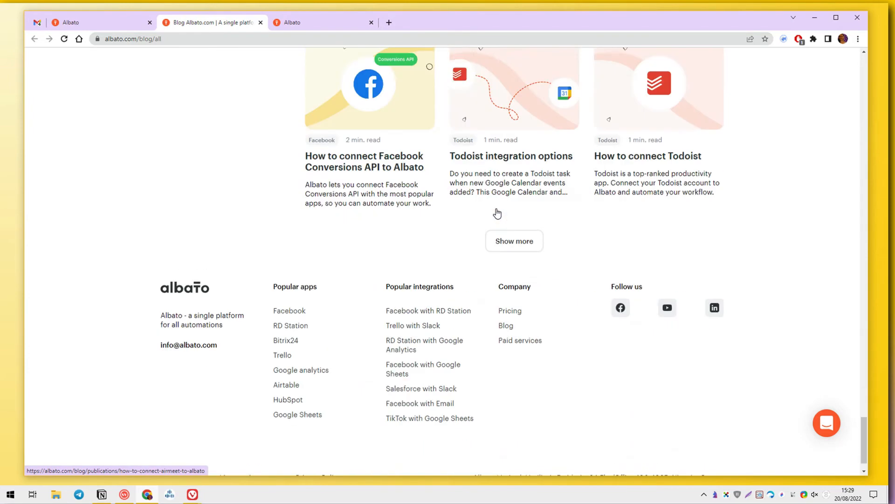
left_click(497, 212)
scroll(497, 213, "up", 20)
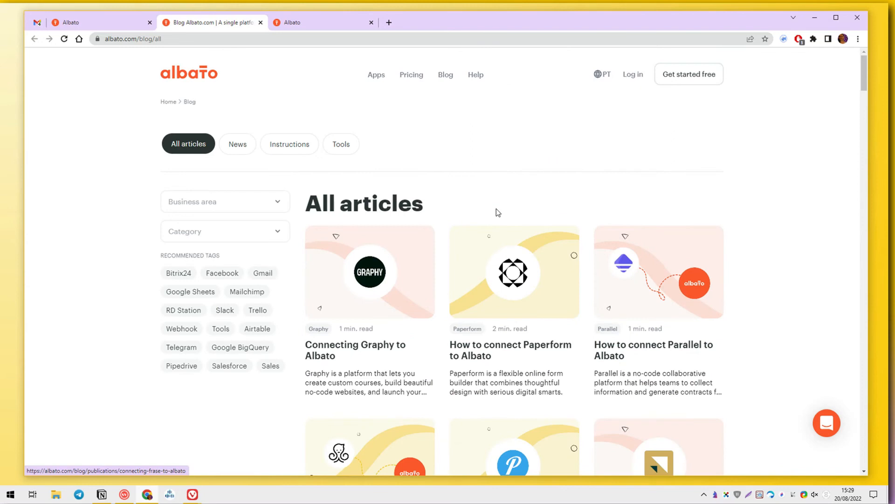
Step: Find Gmail on the page, filter by the Gmail tag and open 'How to connect Gmail using oAuth app'
key("ctrl+f")
type("GMA")
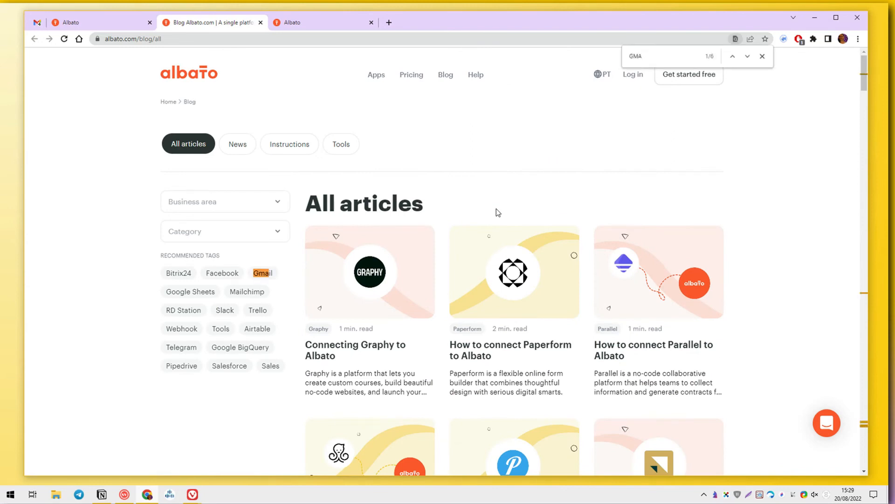
left_click(270, 275)
left_click(350, 306)
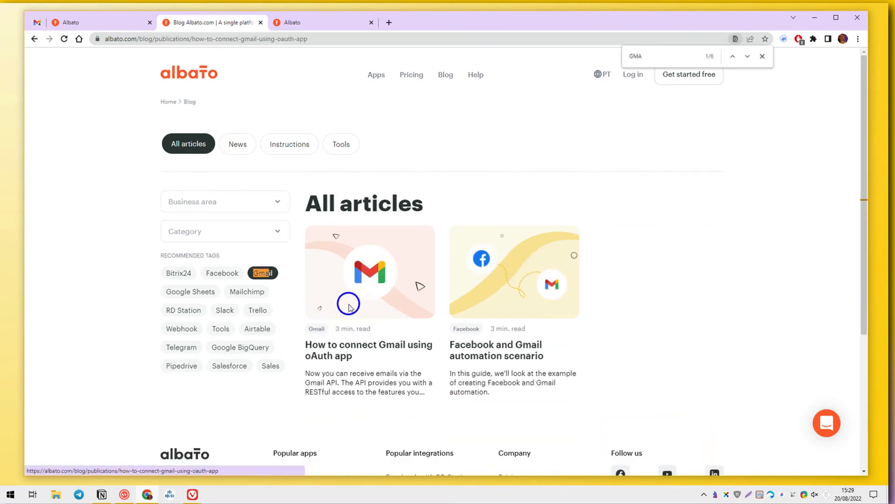
Step: Read through the oAuth article, then return to the Gmail connection form tab
scroll(349, 306, "down", 5)
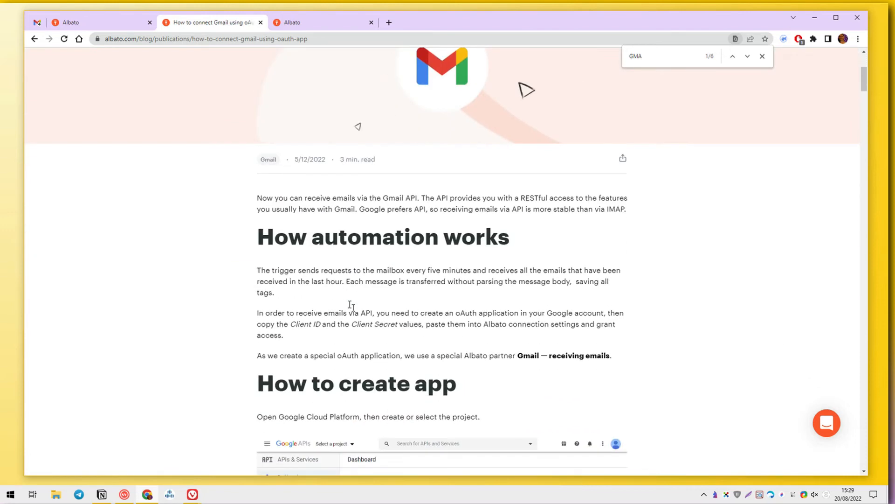
scroll(349, 304, "down", 5)
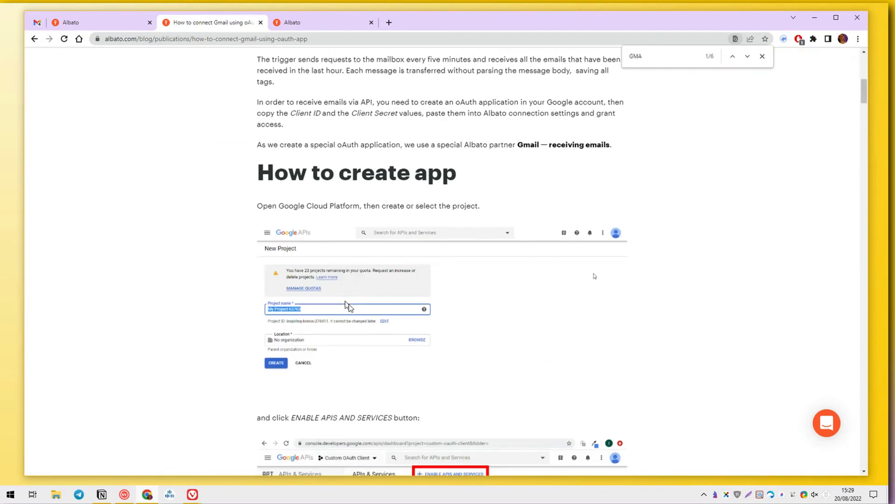
scroll(349, 305, "down", 7)
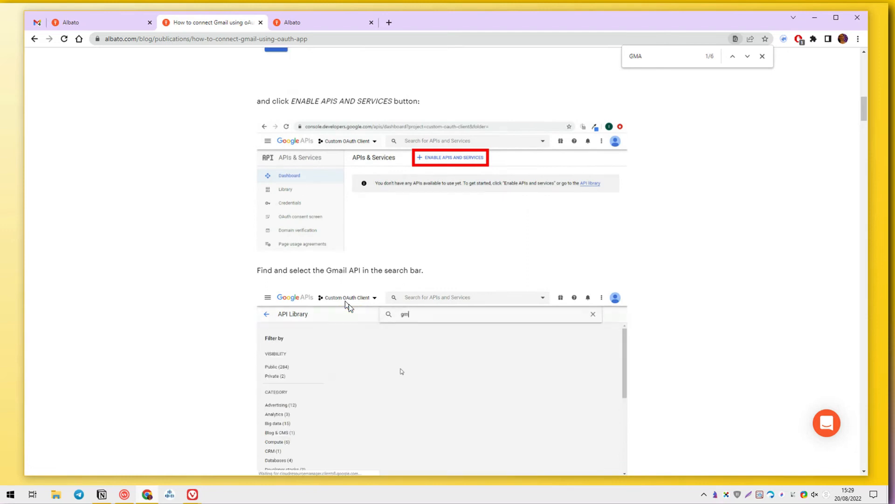
scroll(349, 304, "down", 1)
scroll(349, 304, "down", 6)
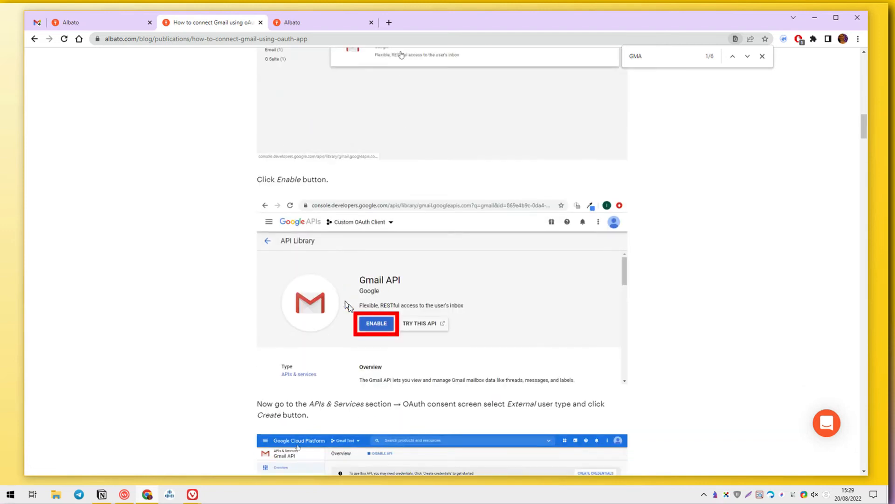
scroll(349, 305, "down", 16)
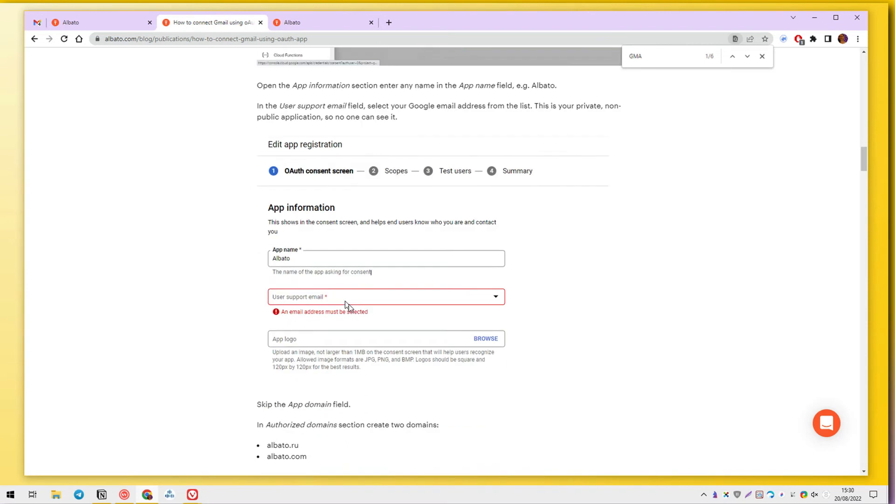
scroll(349, 304, "down", 20)
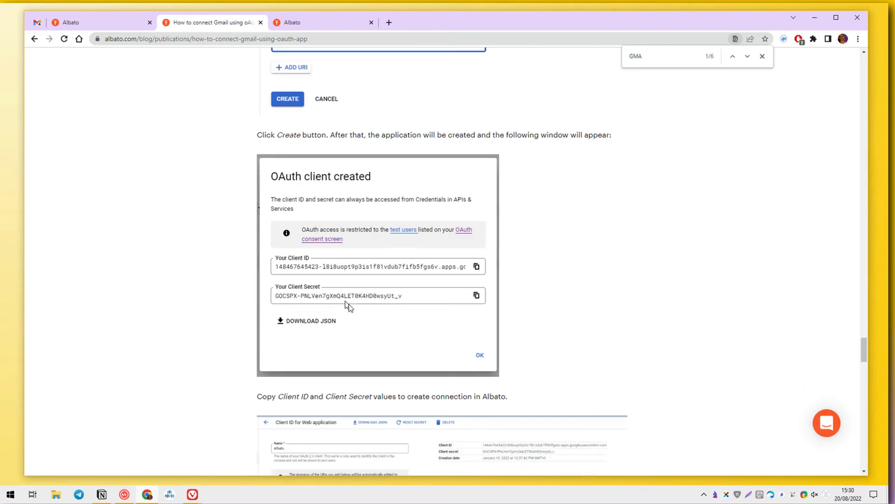
scroll(349, 304, "down", 4)
scroll(349, 304, "up", 15)
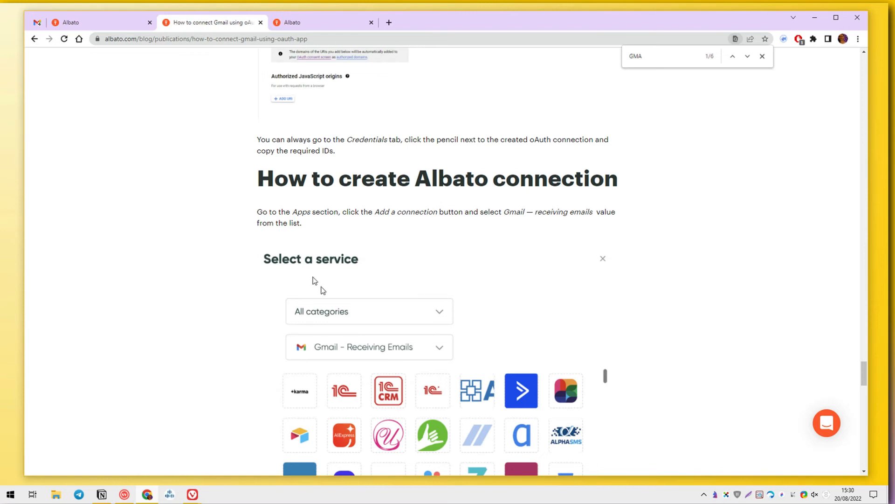
left_click(117, 28)
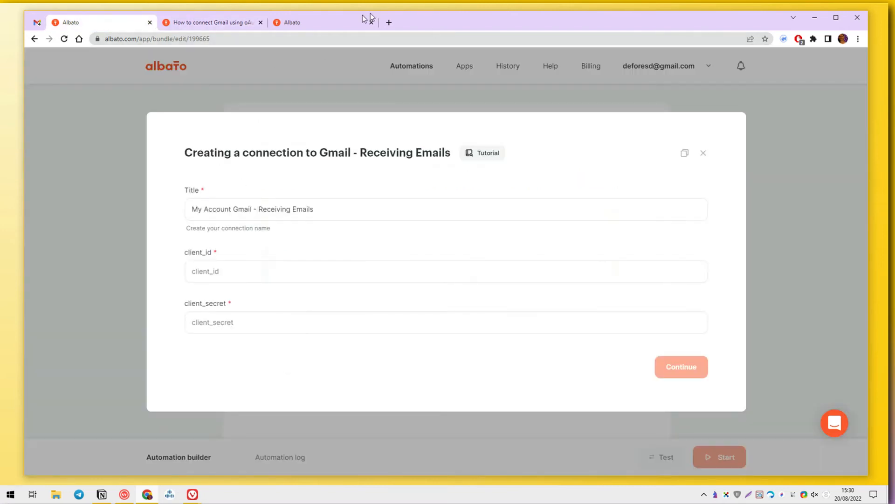
Step: Trim the signup address to load Albato's homepage, then open the homepage in a new tab
left_click(339, 28)
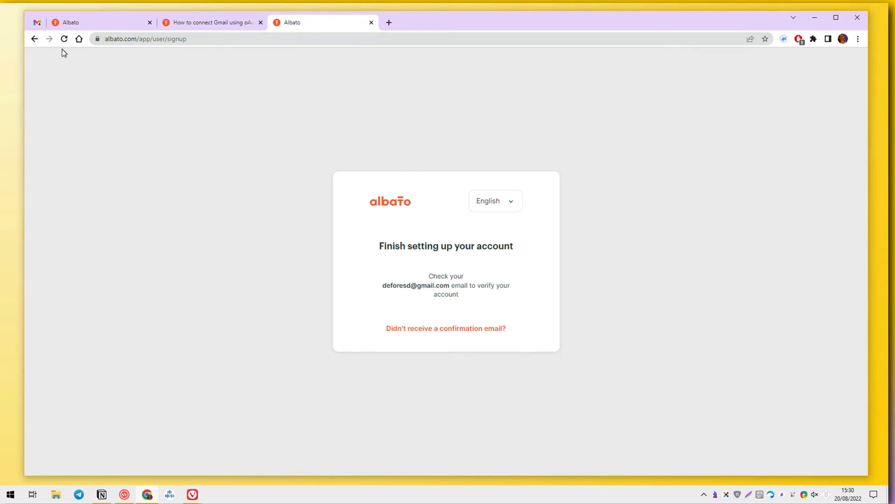
left_click(138, 40)
left_click(138, 40)
key("shift+End")
key("Delete")
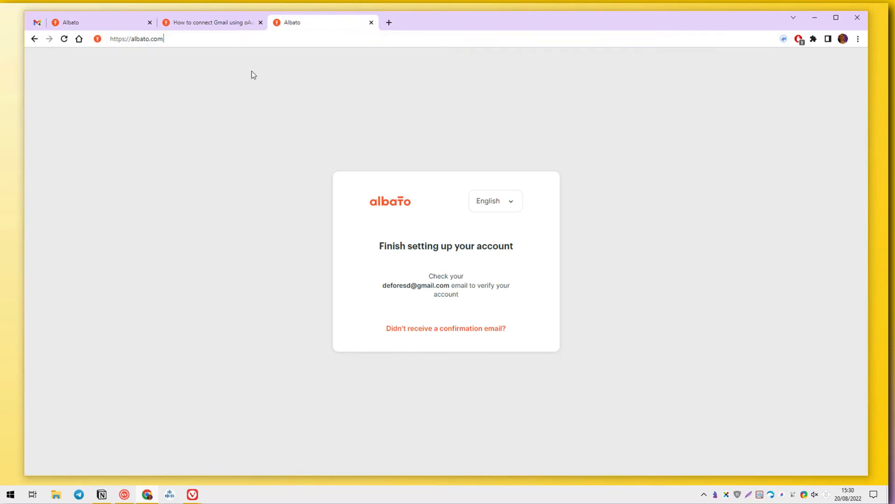
key("Return")
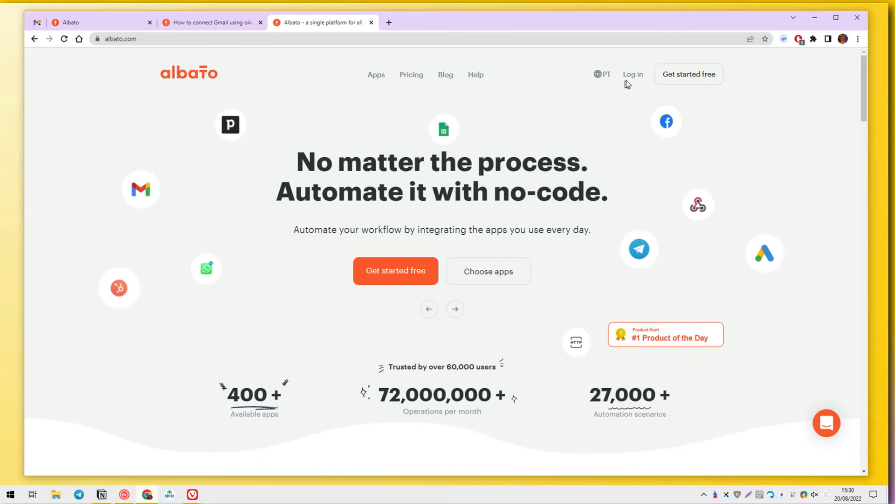
left_click(633, 76)
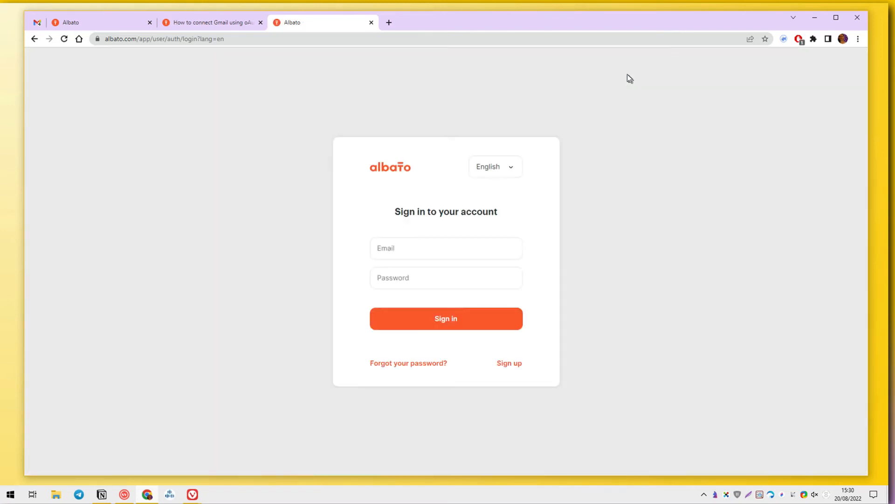
left_click(388, 164)
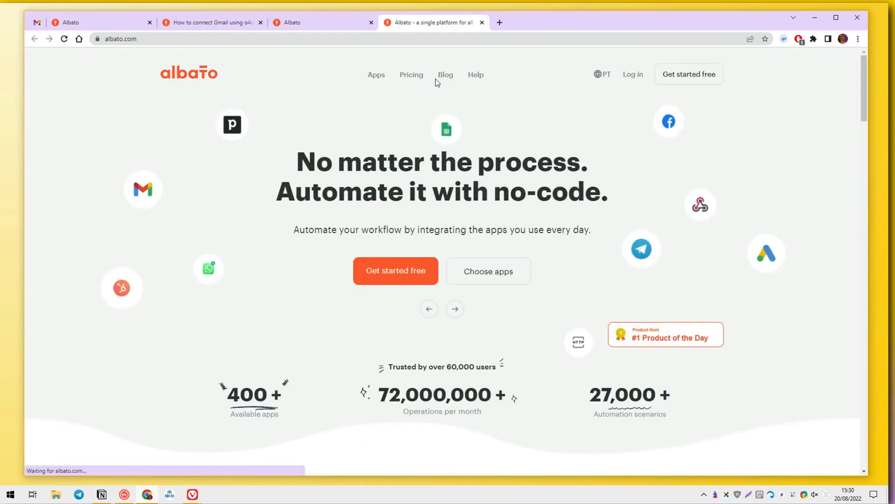
Step: Browse the Albato Apps catalogue to the Gmail integrations page, then close it
left_click(378, 76)
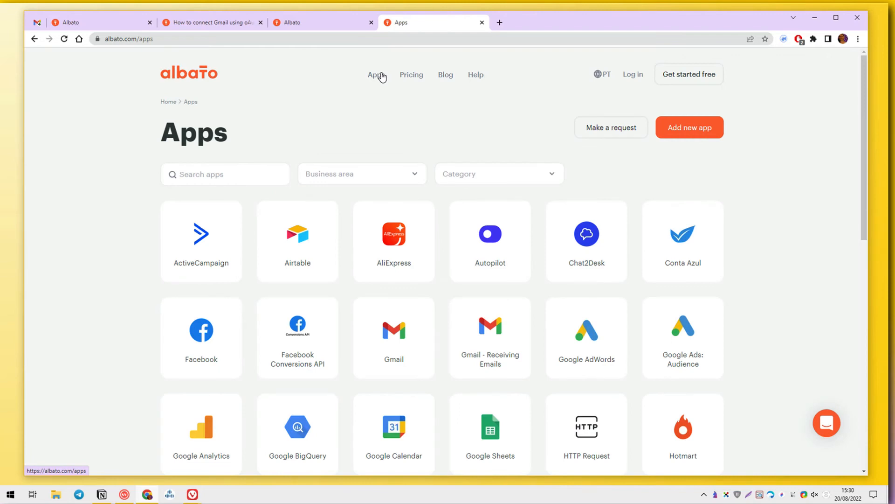
left_click(384, 317)
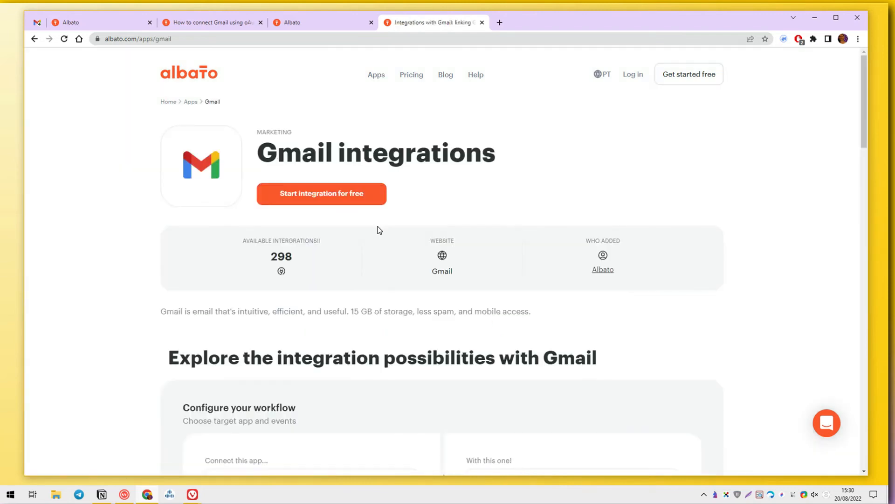
scroll(379, 209, "down", 10)
key("ctrl+w")
Step: Begin entering the account e-mail on the sign-in page, then return to the automation builder
left_click(479, 251)
type("<D")
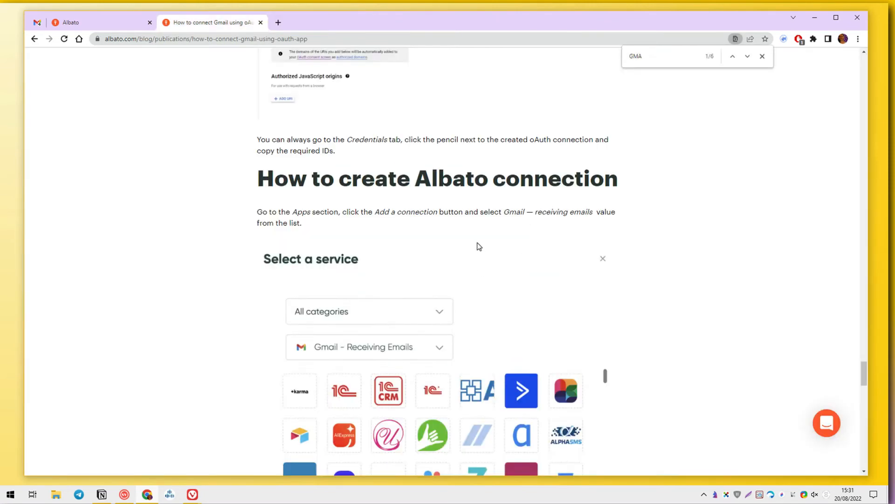
scroll(476, 246, "down", 5)
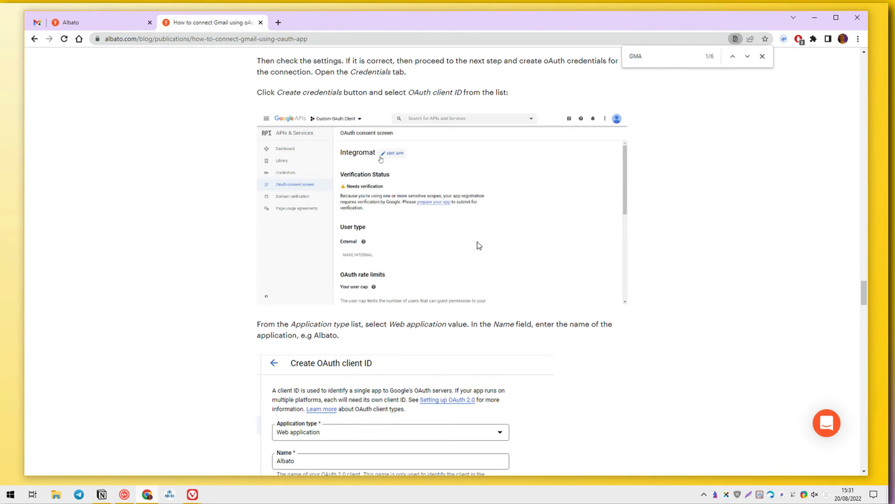
left_click(100, 23)
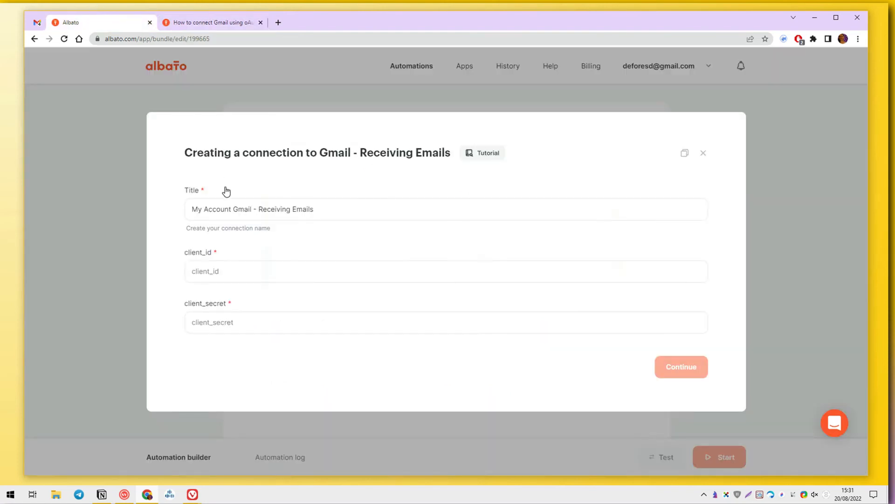
Step: Close the Gmail connection form and check the account's interface language, keeping English
left_click(703, 152)
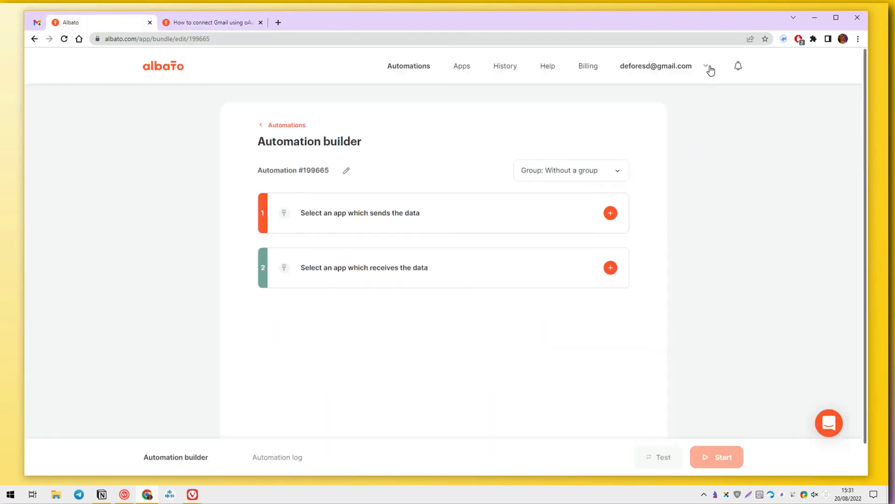
left_click(711, 70)
left_click(688, 107)
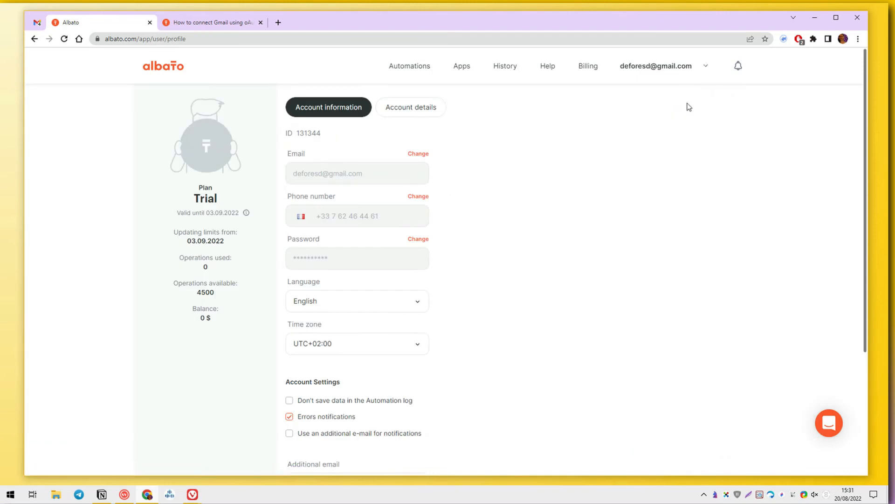
left_click(394, 303)
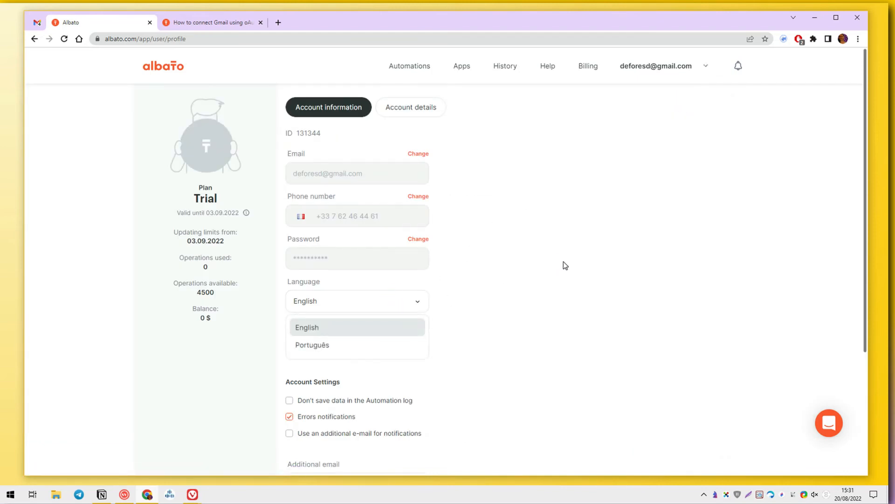
left_click(574, 196)
Step: Go to the Apps page, step through the tour and expand Demo CRM
left_click(464, 65)
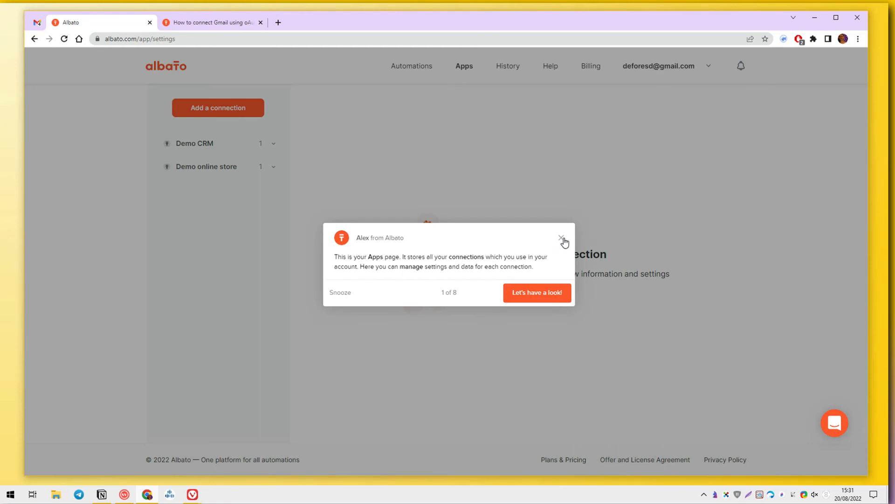
left_click(549, 292)
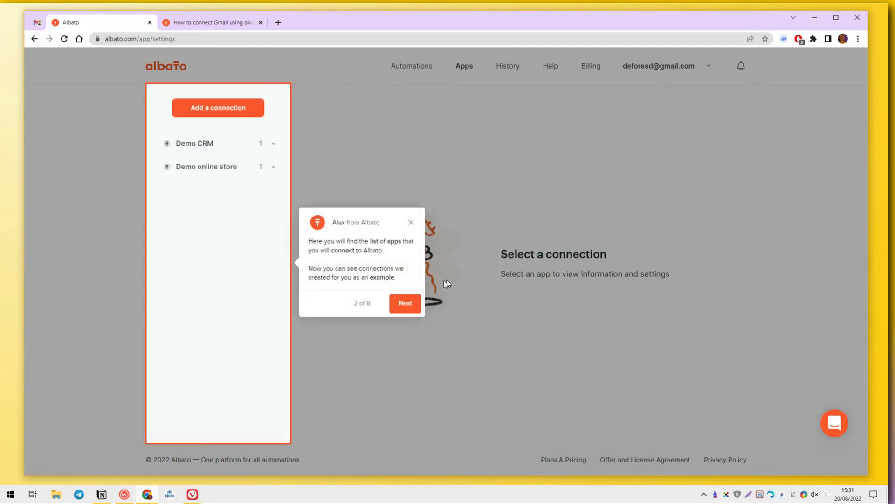
left_click(406, 303)
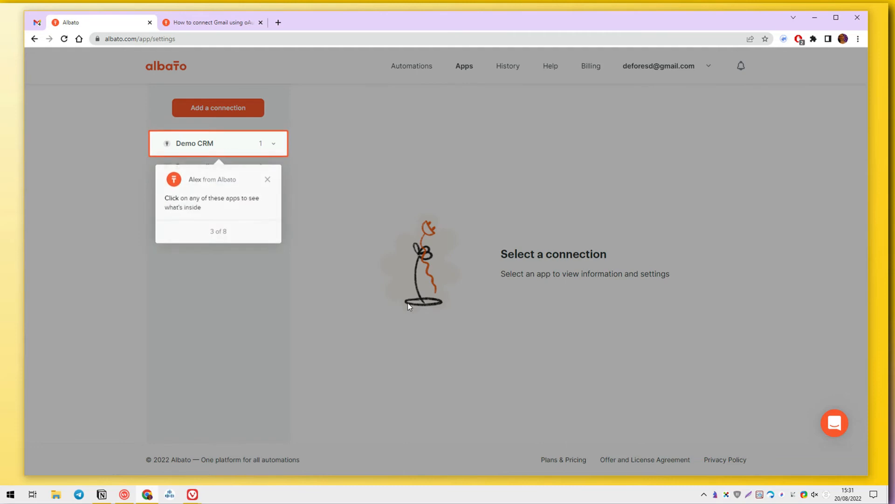
left_click(227, 146)
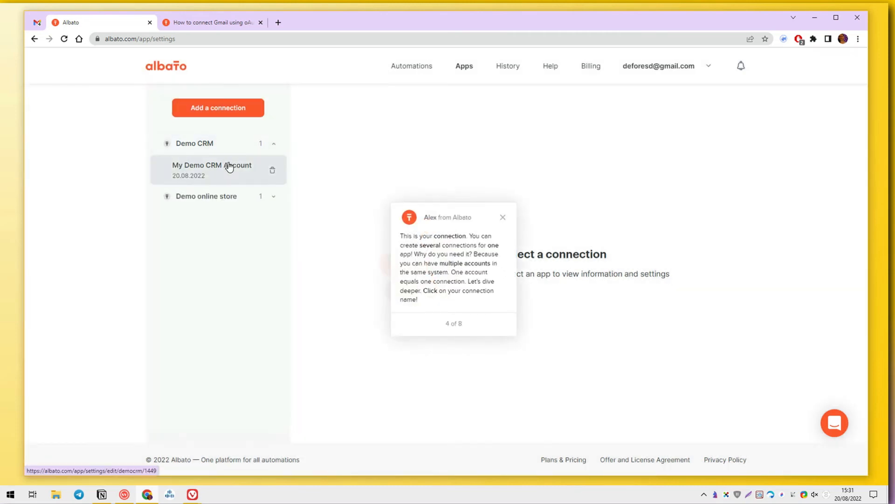
Step: Add a Gmail connection titled My Account Gmail
left_click(503, 217)
left_click(240, 112)
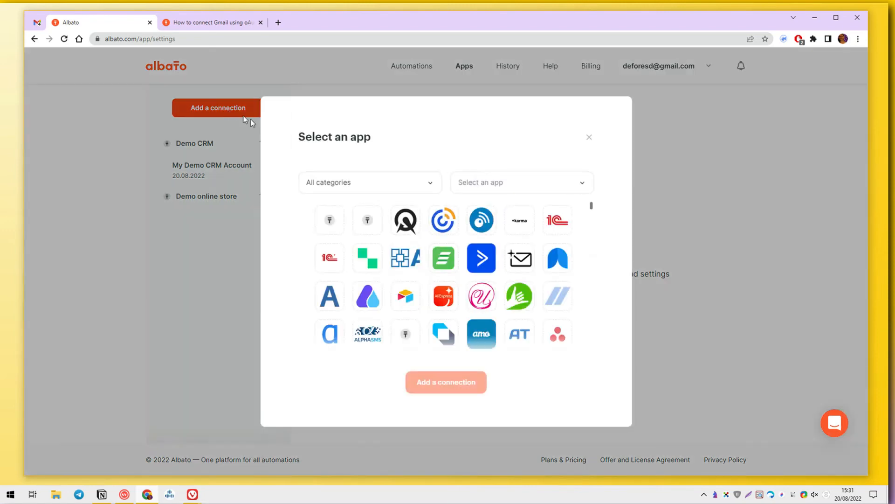
left_click(472, 176)
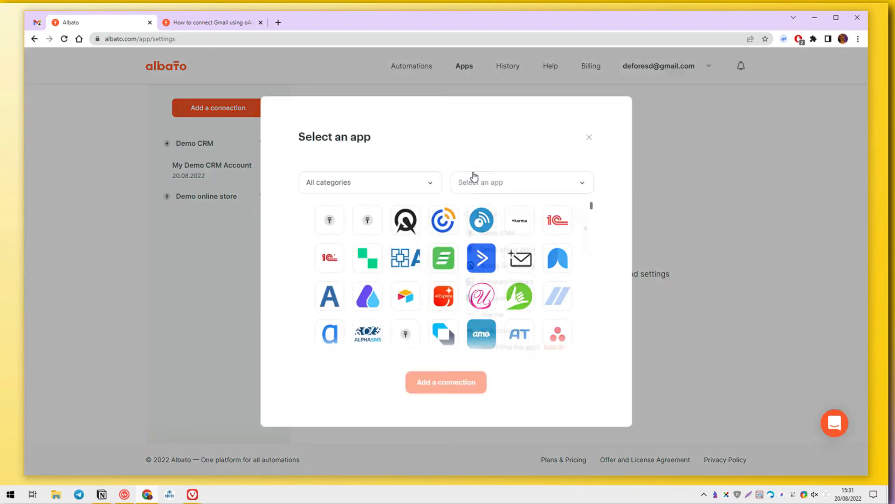
type("GM")
left_click(485, 246)
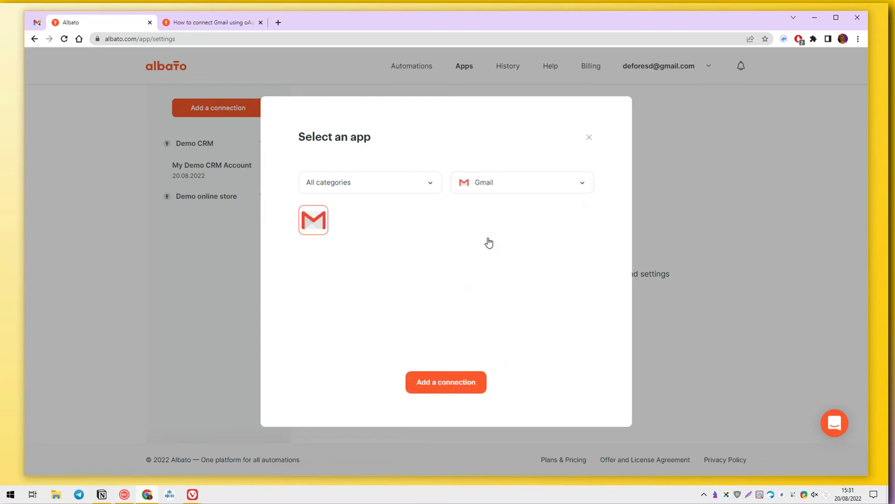
left_click(446, 382)
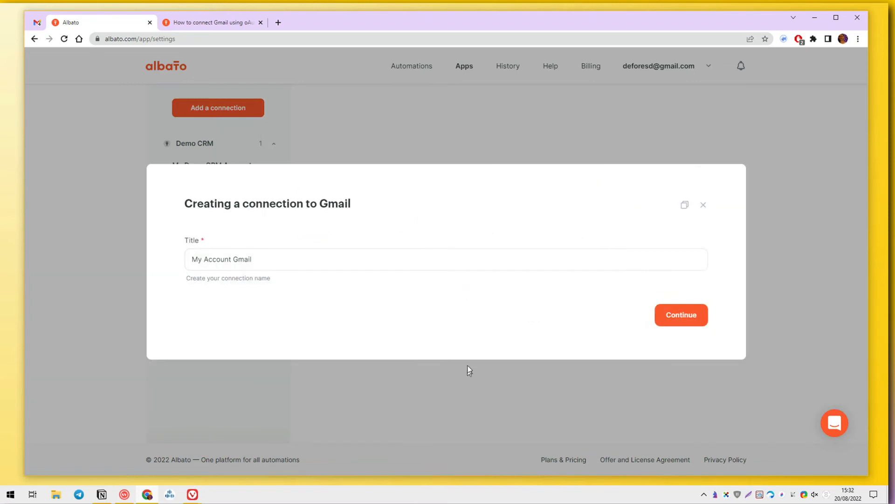
left_click(448, 256)
left_click(681, 315)
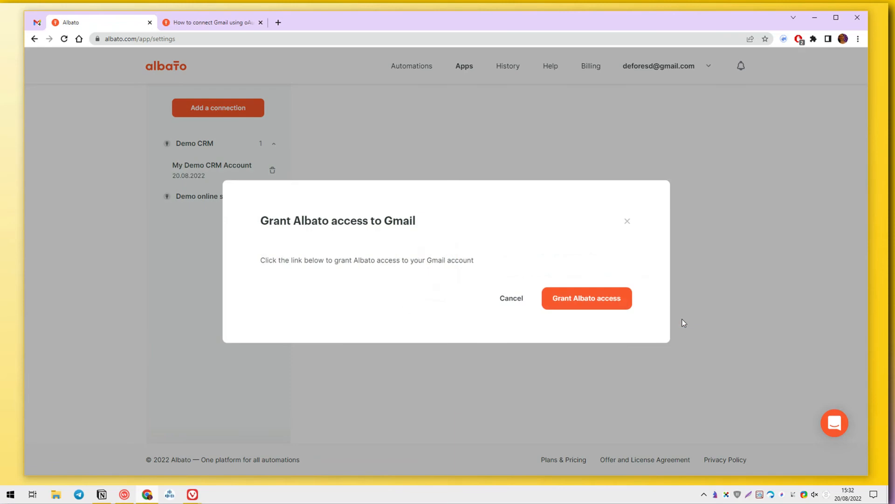
Step: Grant Albato access to the Google account for sending Gmail e-mails
left_click(617, 307)
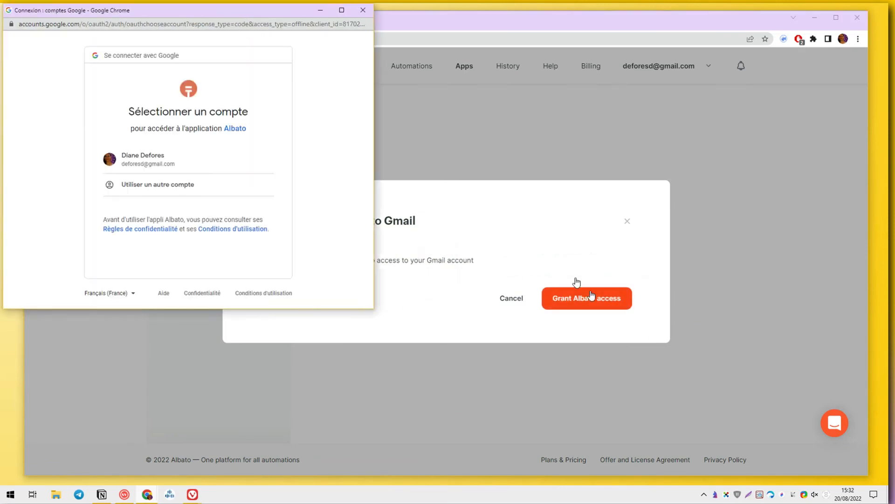
scroll(219, 200, "down", 3)
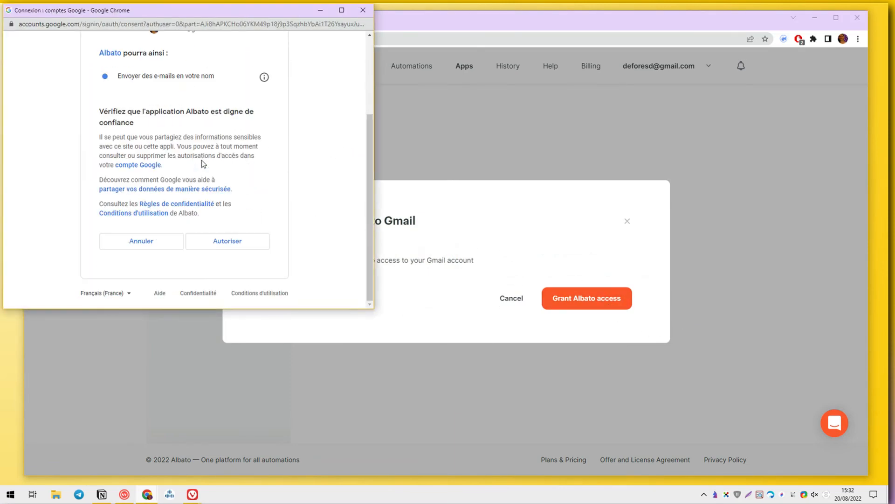
left_click(224, 238)
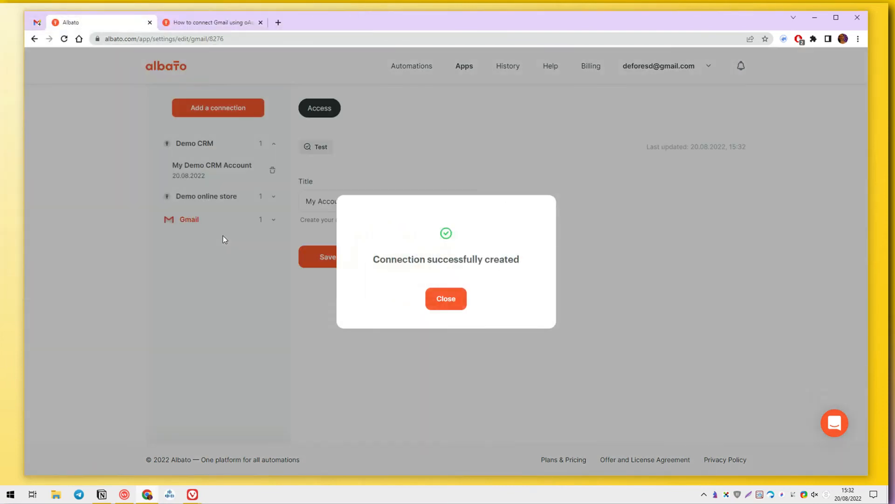
left_click(445, 301)
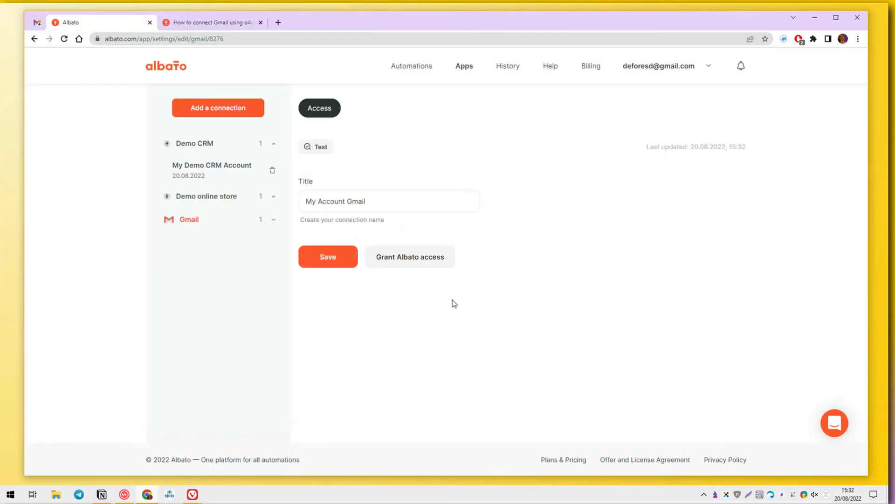
Step: Add a Google Sheets connection titled My Account Google Sheets
left_click(238, 108)
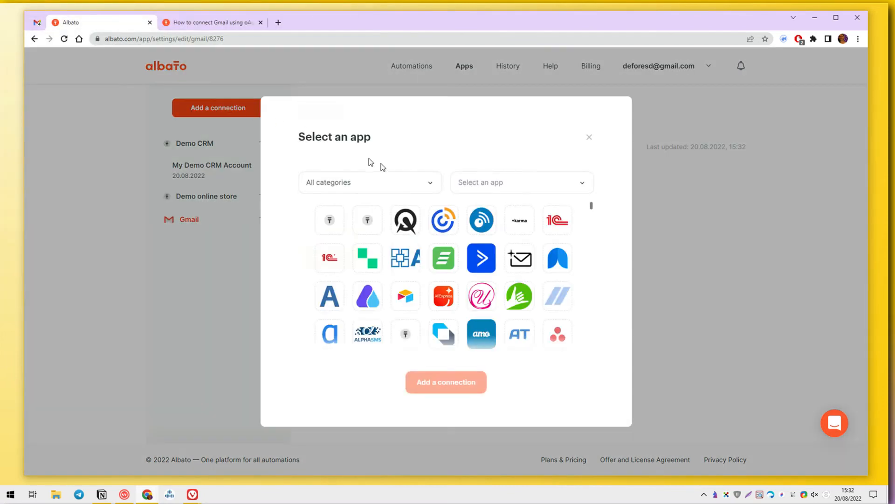
left_click(468, 184)
type("SHEE")
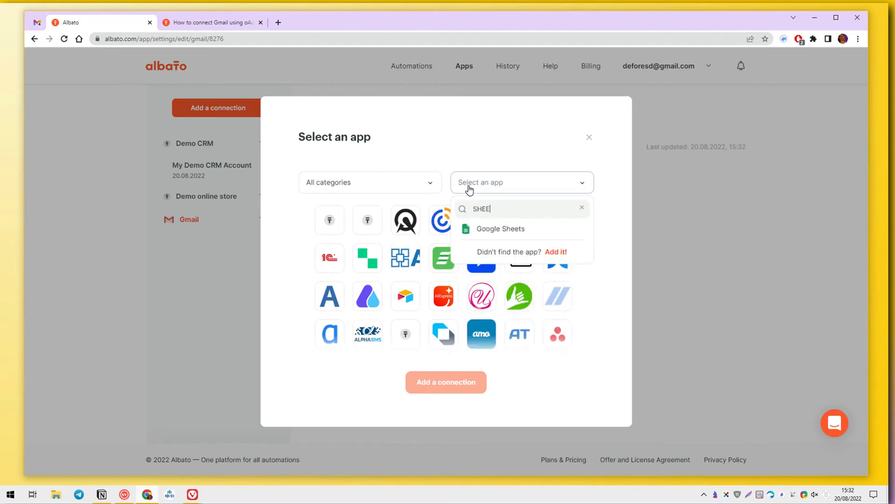
left_click(488, 229)
left_click(439, 377)
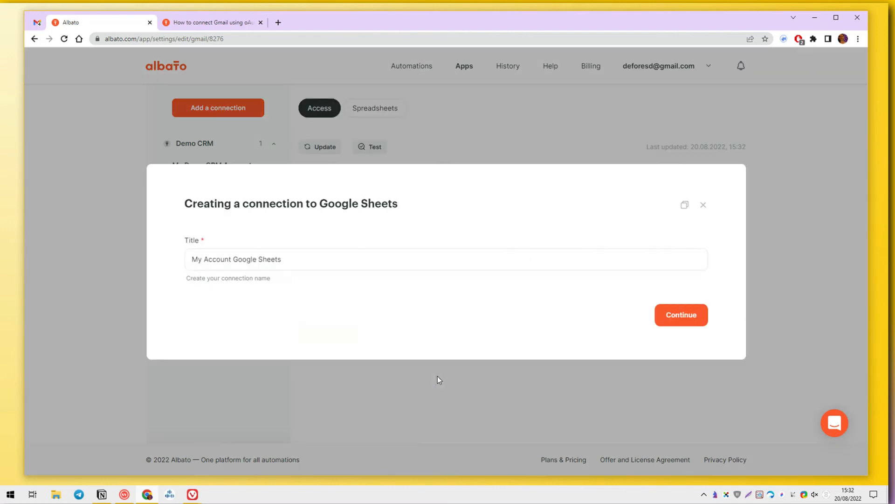
left_click(669, 320)
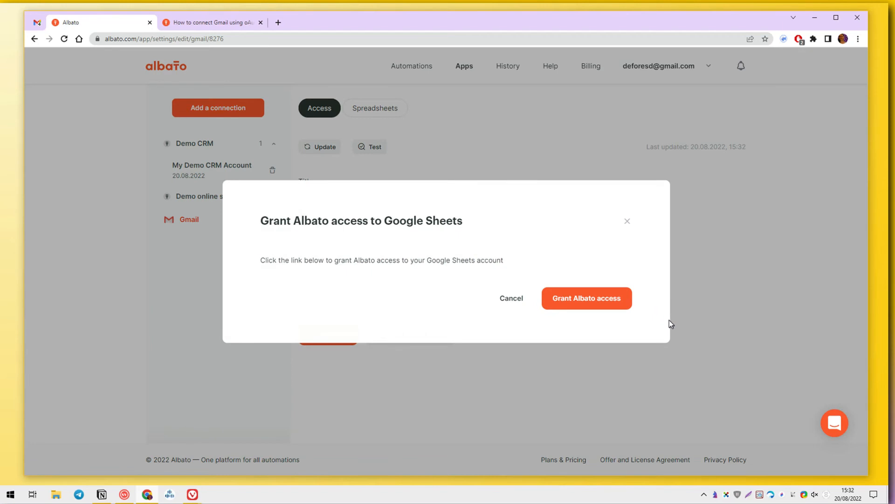
Step: Authorize Google Sheets access for the Google account, save the connection, and go to Automations
left_click(615, 299)
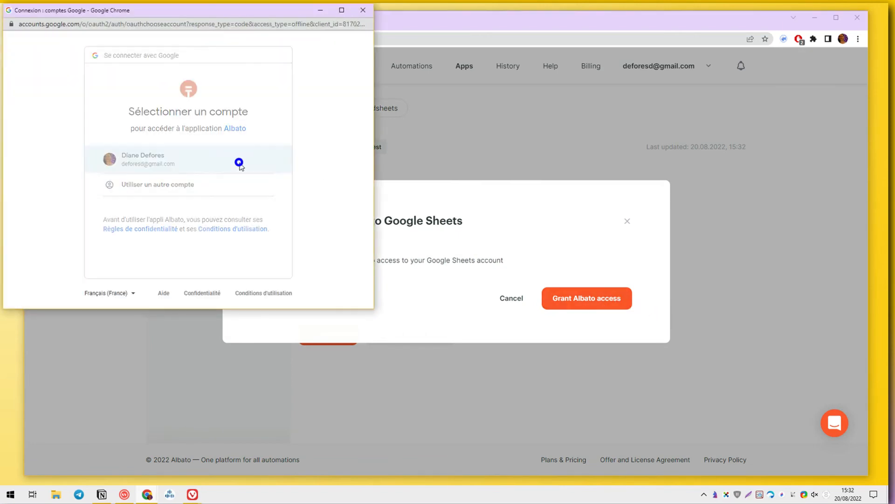
left_click(241, 166)
scroll(242, 196, "down", 5)
left_click(242, 238)
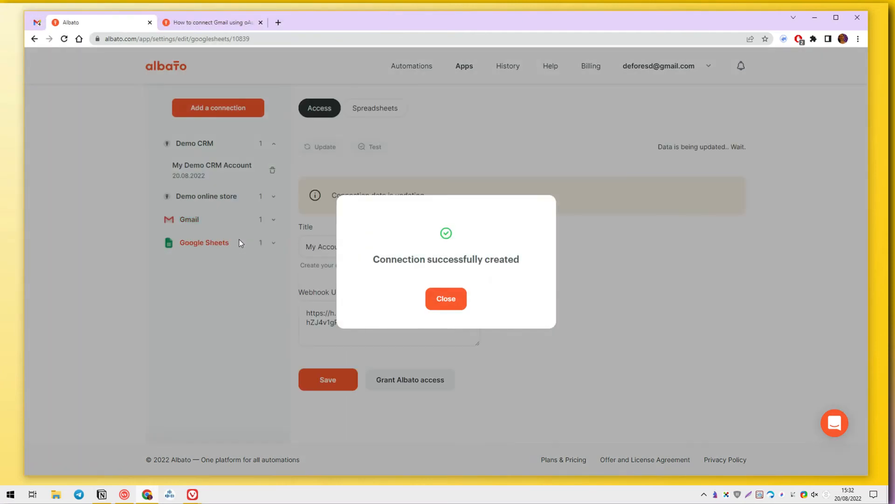
left_click(441, 300)
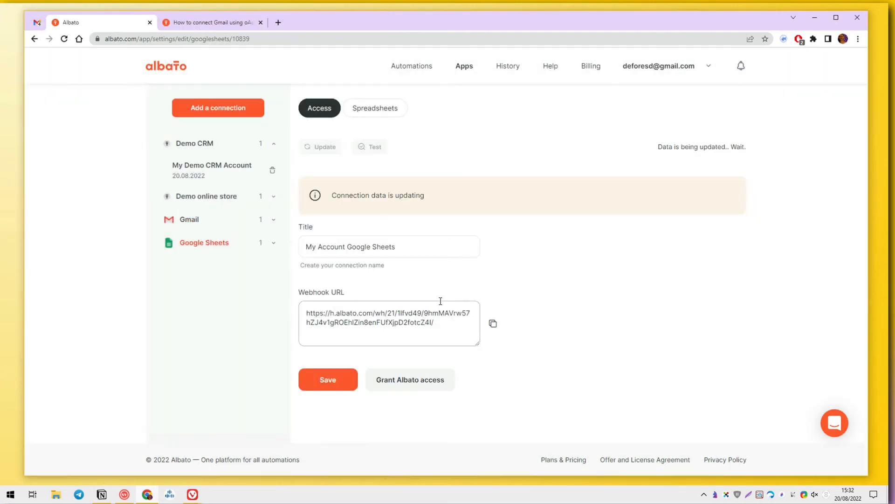
left_click(312, 378)
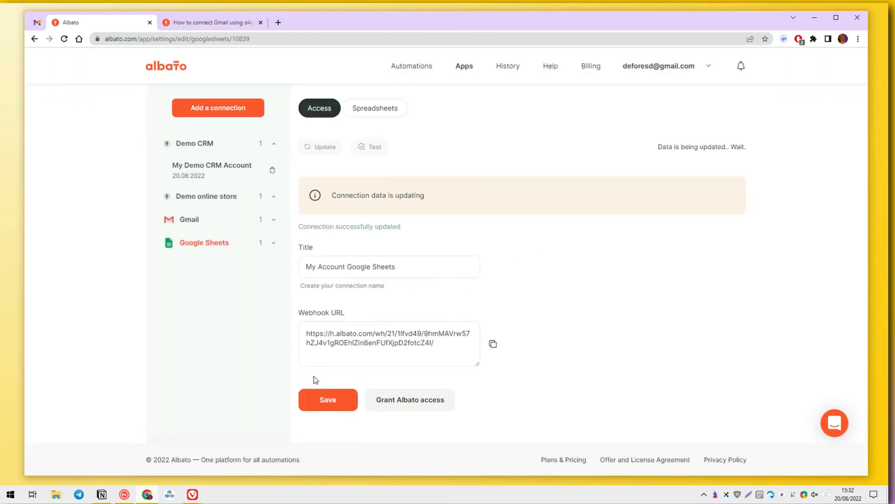
left_click(413, 66)
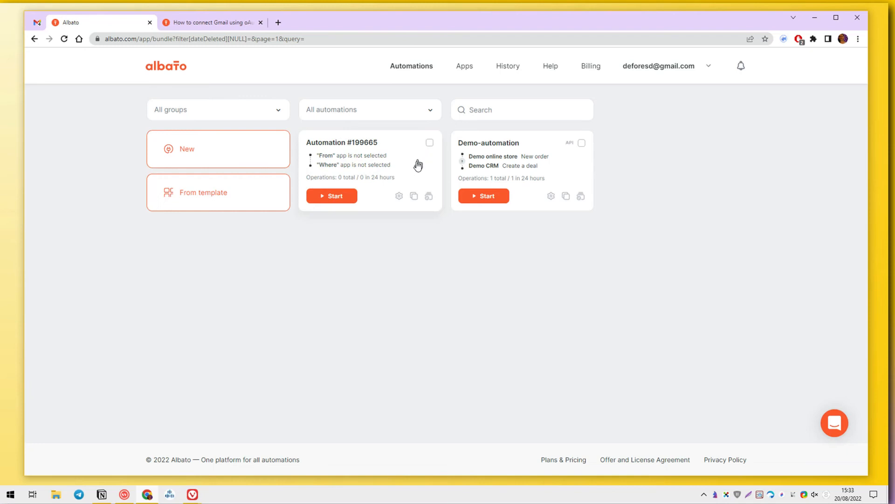
Step: Try a Gmail - Receiving Emails 'New Email' trigger, then cancel the new connection form
left_click(399, 196)
left_click(401, 210)
left_click(398, 218)
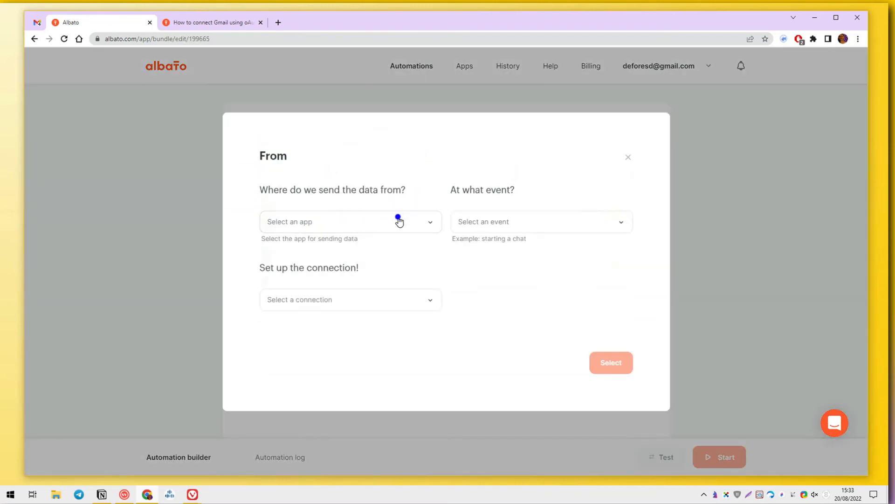
type("GM")
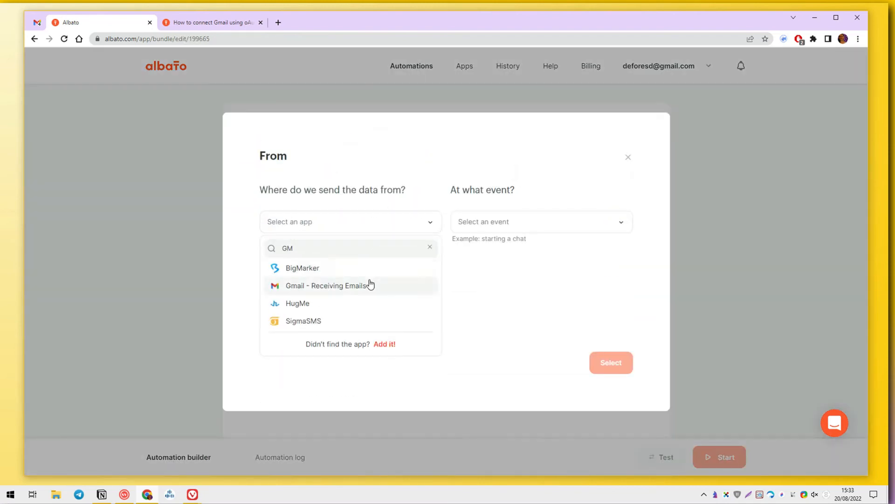
left_click(371, 285)
left_click(484, 224)
left_click(471, 264)
left_click(355, 287)
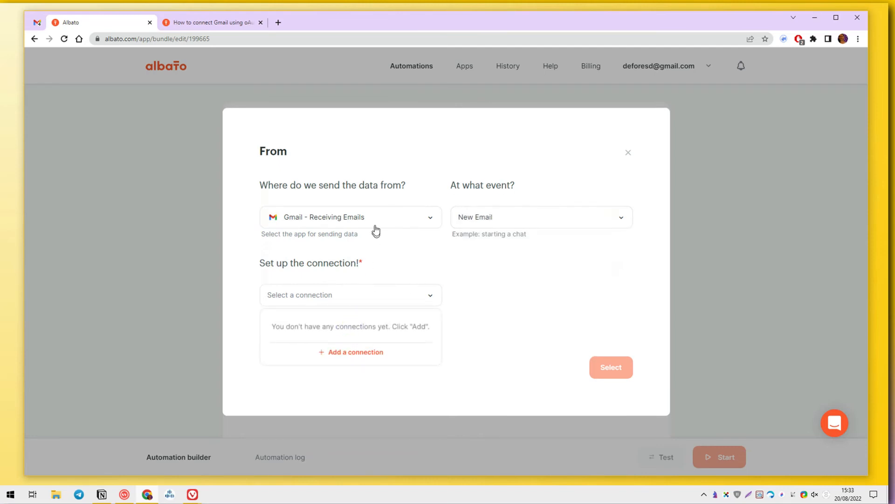
left_click(352, 295)
left_click(347, 351)
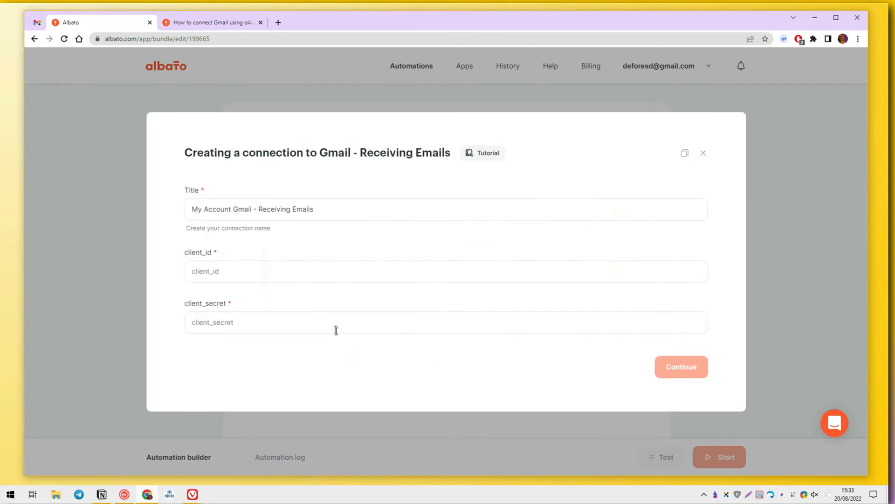
left_click(702, 154)
Step: Make step 2 a Gmail 'Send email' action using the My Account Gmail connection
left_click(448, 259)
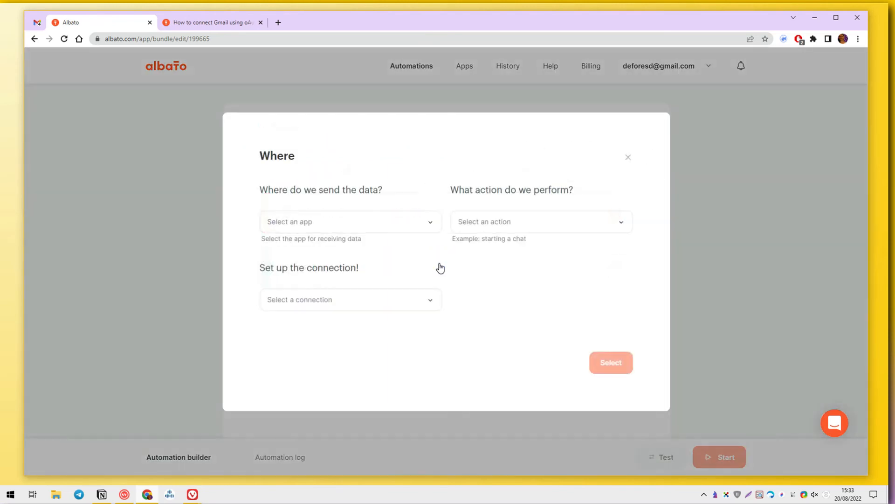
left_click(366, 228)
type("GM")
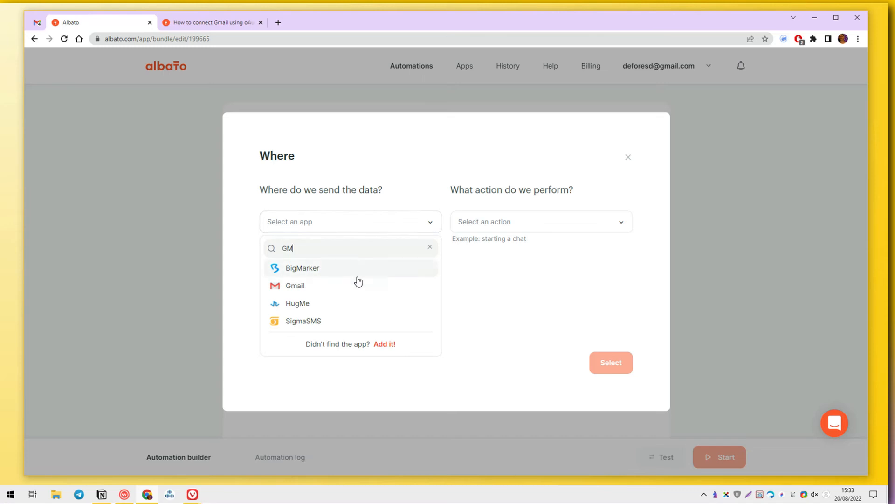
left_click(358, 285)
left_click(492, 228)
left_click(495, 266)
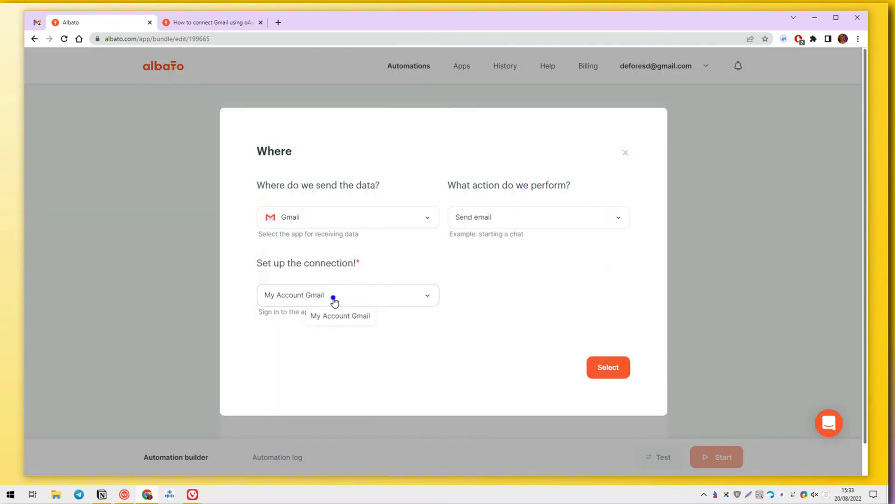
left_click(334, 301)
left_click(386, 322)
left_click(604, 367)
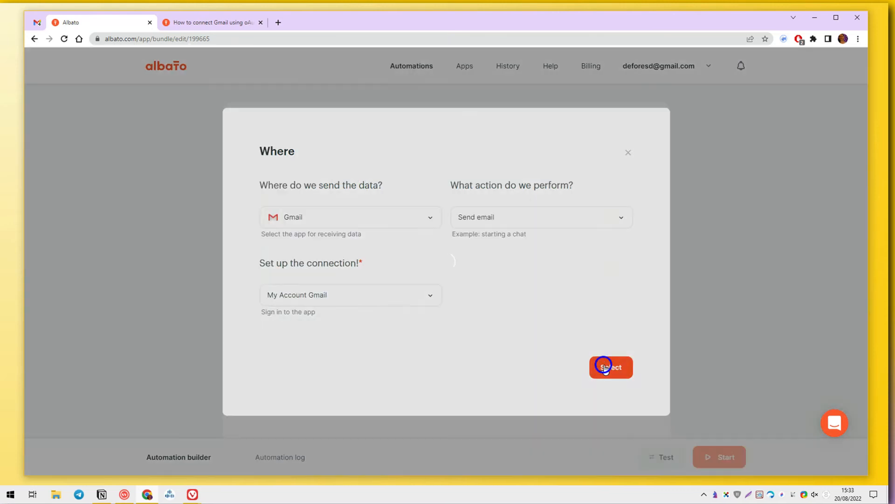
Step: Close the send email settings and leave the trigger step unchanged
scroll(607, 149, "down", 3)
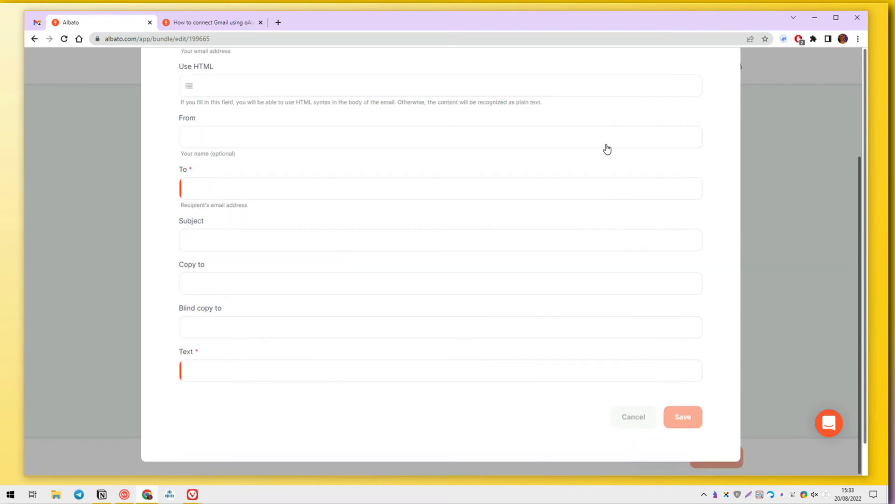
scroll(608, 149, "up", 5)
left_click(700, 102)
left_click(578, 213)
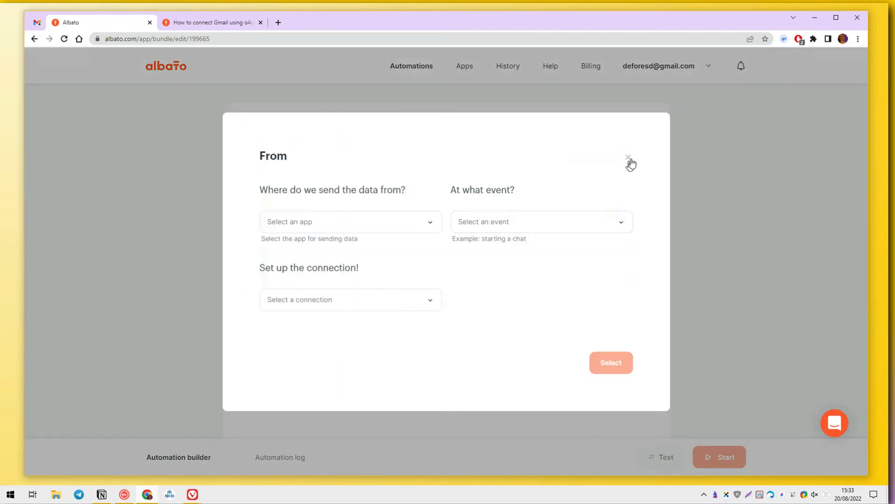
left_click(628, 158)
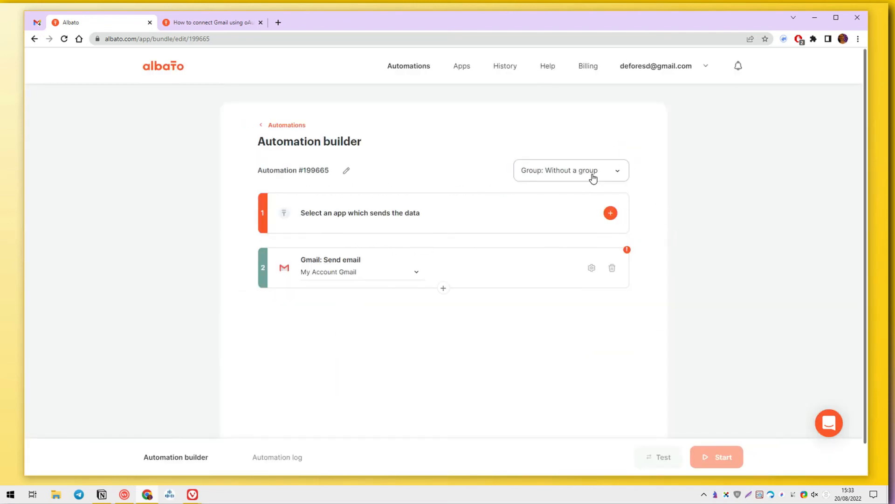
Step: Send 'Hello' to Albato support in the chat widget
left_click(831, 422)
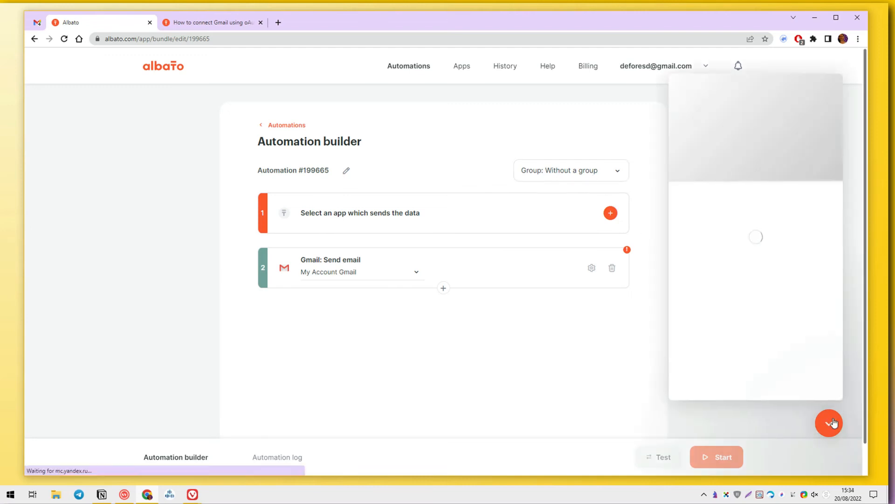
left_click(733, 224)
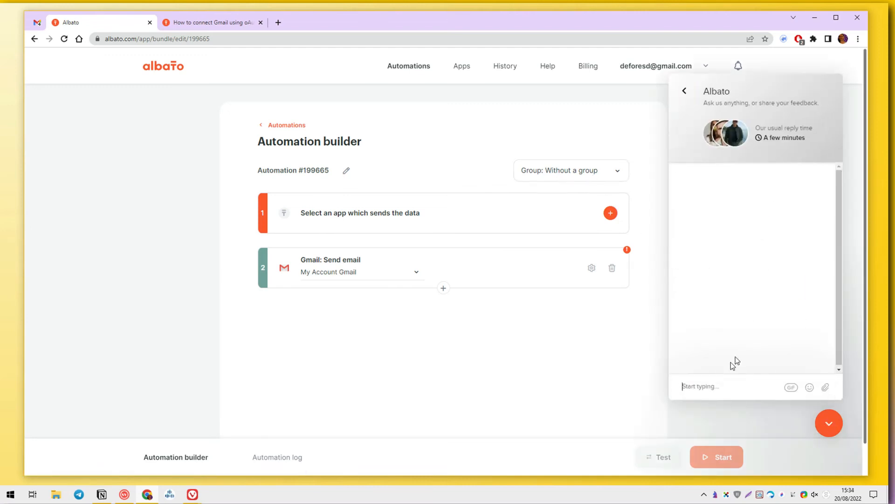
type("hELLOAH")
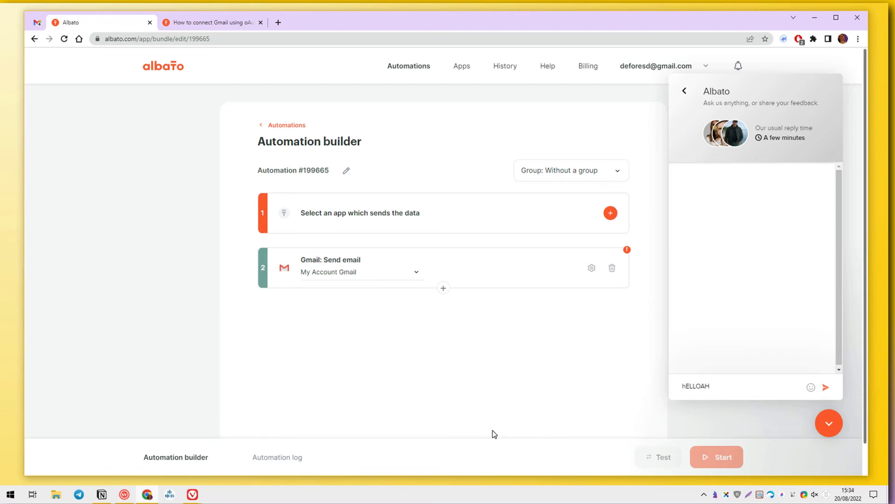
key("ctrl+a")
type("Hello")
key("Return")
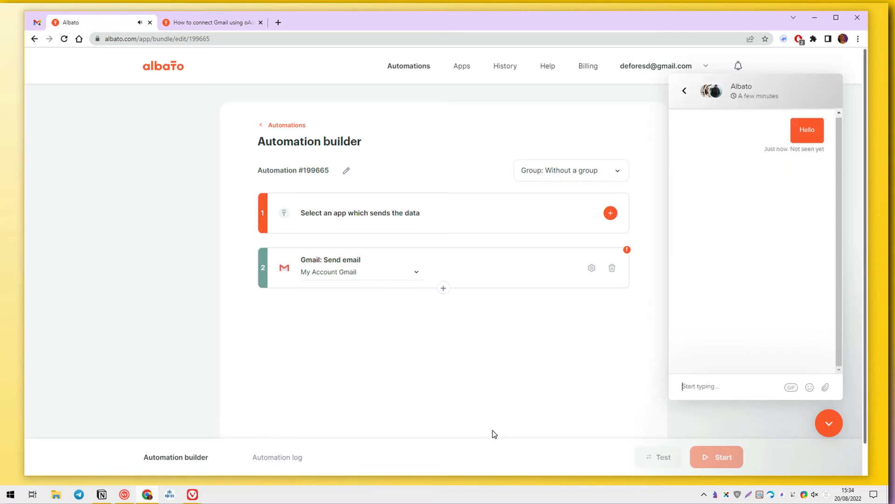
Step: Ask why the existing Gmail connection can't be used in a trigger, then enlarge the reply's screenshot
type("Why I cannot use my alre")
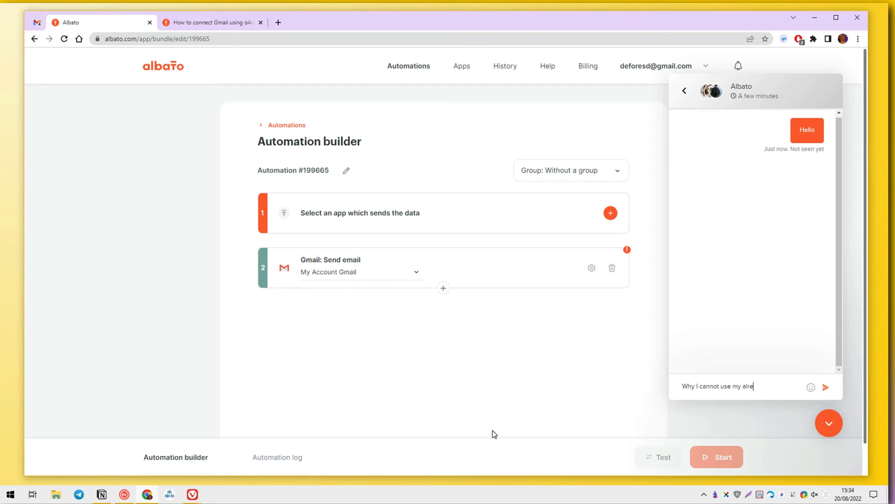
type("ady me")
type("de connection for Gmail in a")
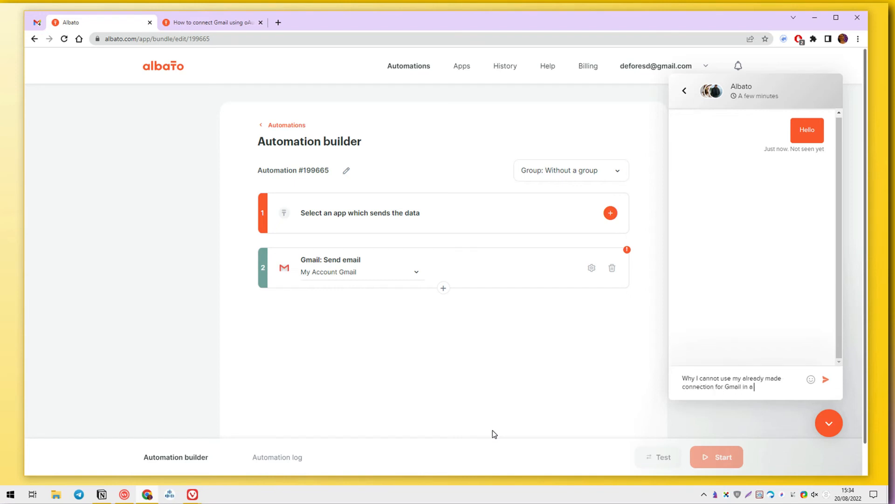
type(" trigger ?")
key("Return")
type("It's asking me for secret id")
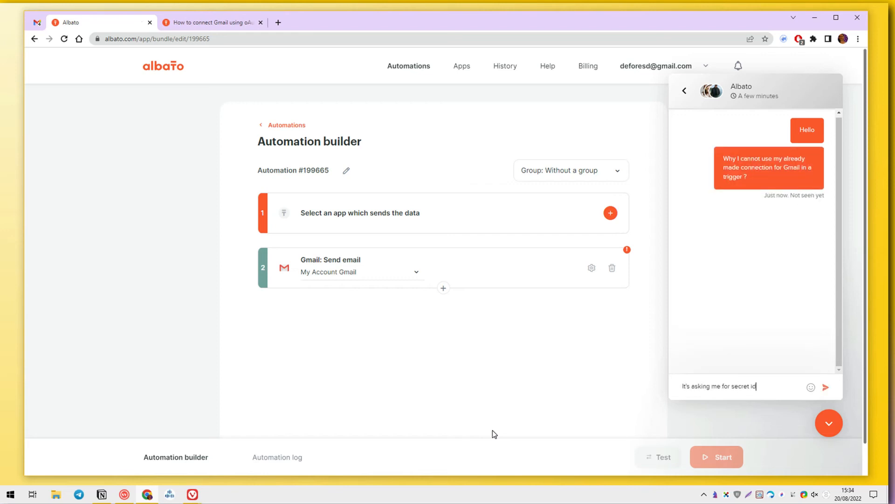
key("Return")
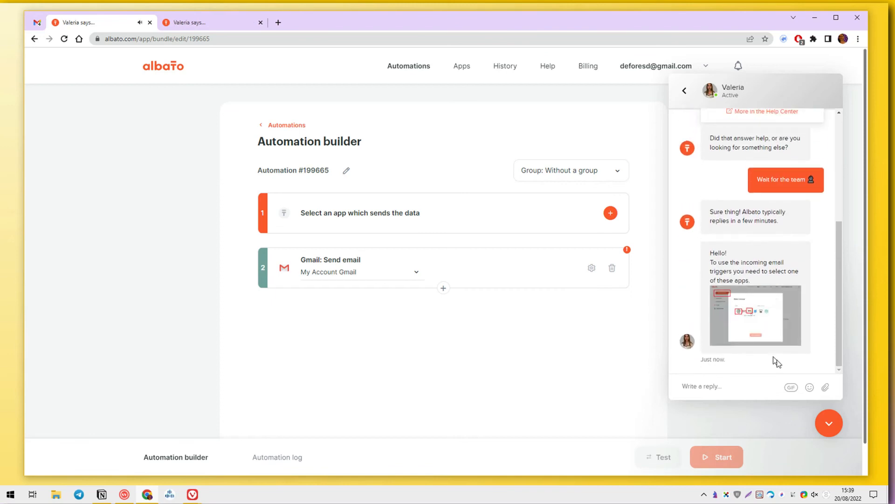
left_click(763, 330)
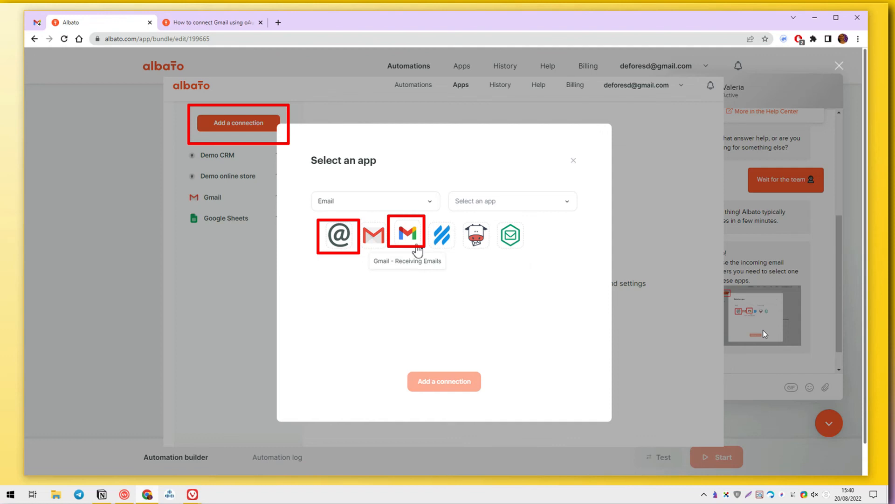
Step: Start a new Gmail - Receiving Emails connection from the Apps page
left_click(763, 329)
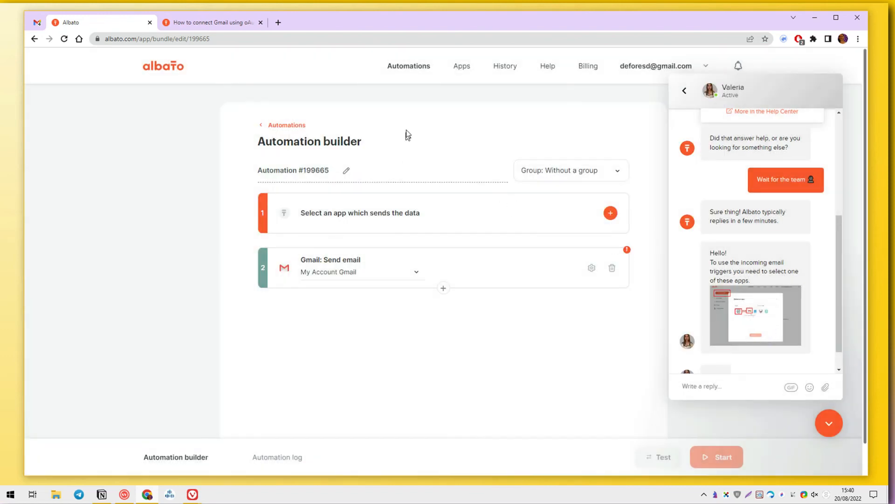
left_click(461, 66)
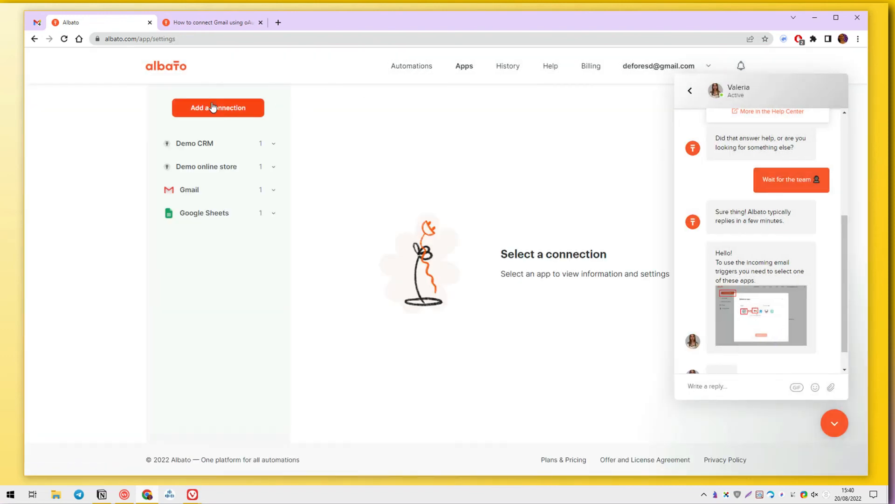
left_click(217, 107)
left_click(465, 182)
type("em")
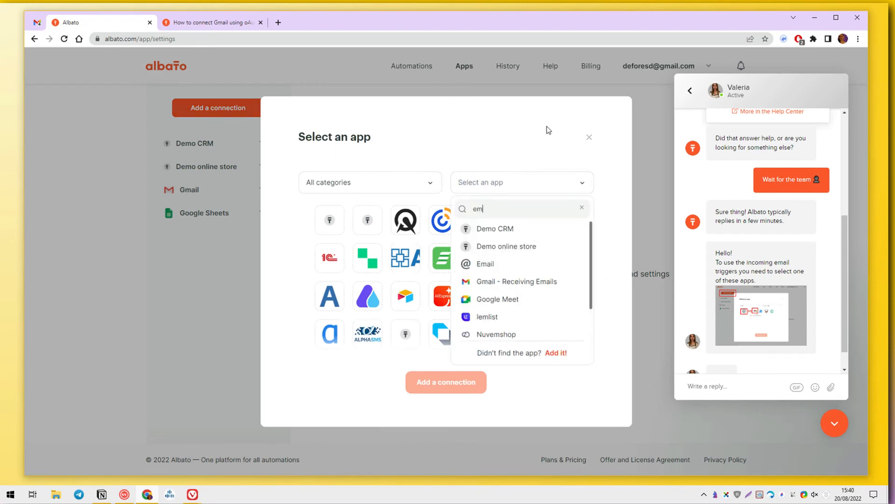
left_click(499, 281)
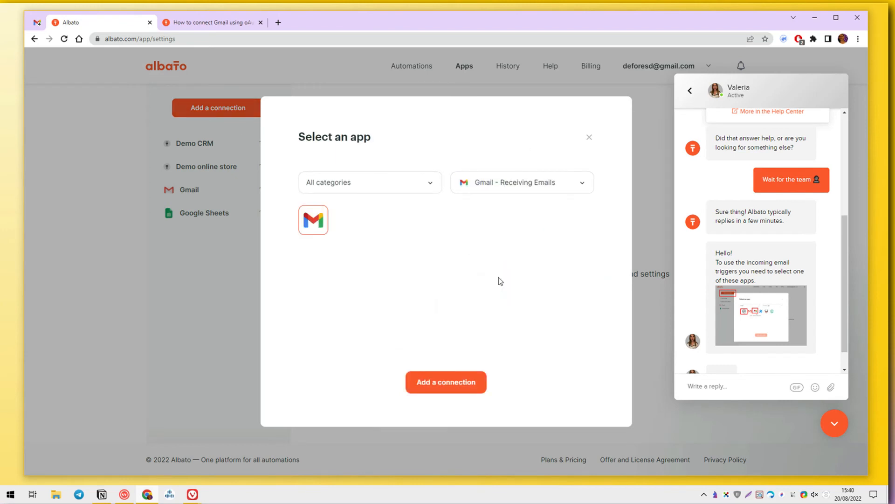
left_click(456, 381)
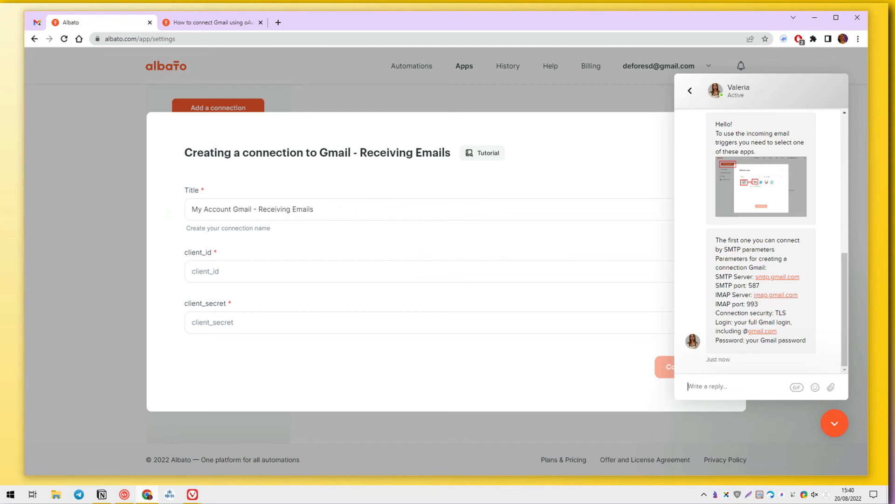
Step: Reply 'thank you' and 'Sorry I'm too lazy for that' in the support chat
type("thank you")
key("Return")
type("Sorry I'm too lazy for that")
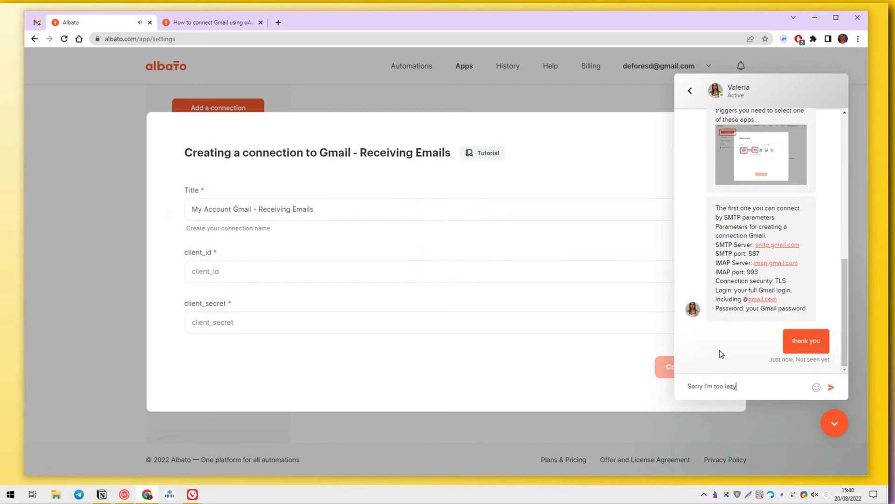
key("Return")
Step: Ask whether a normal integration is planned, mentioning the same workflow done in Zapier
type("I")
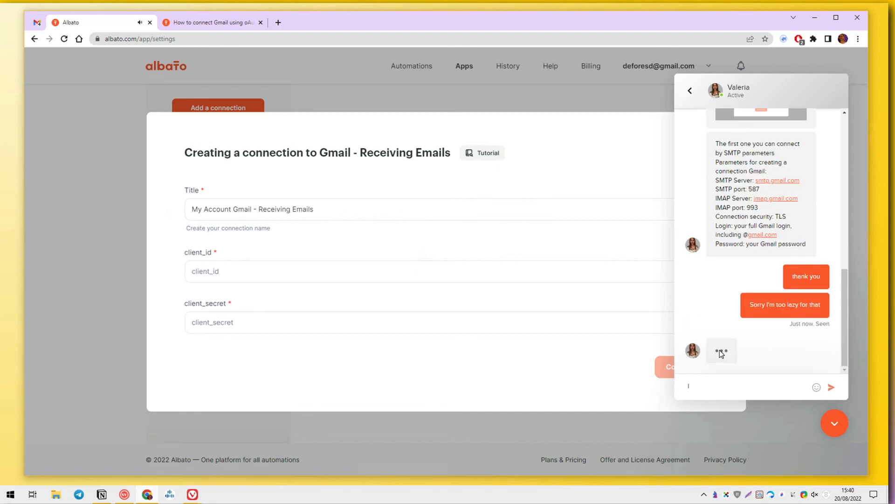
type("'m doing")
key("ctrl+a")
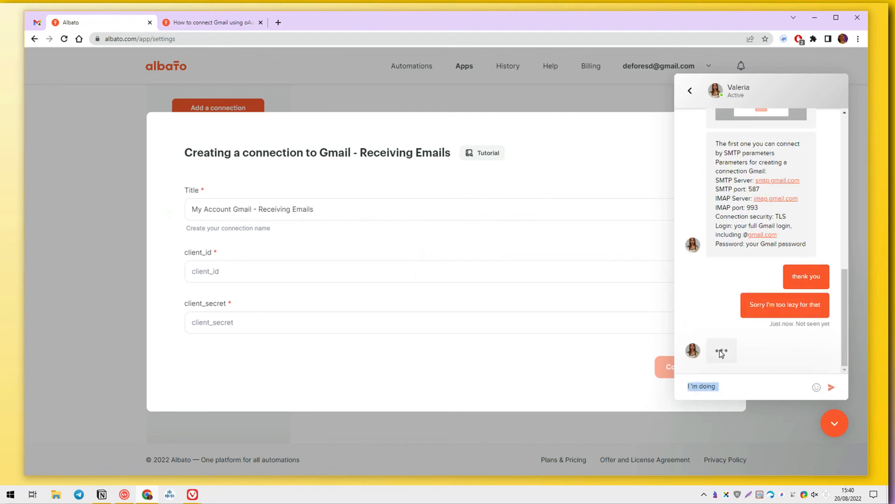
key("BackSpace")
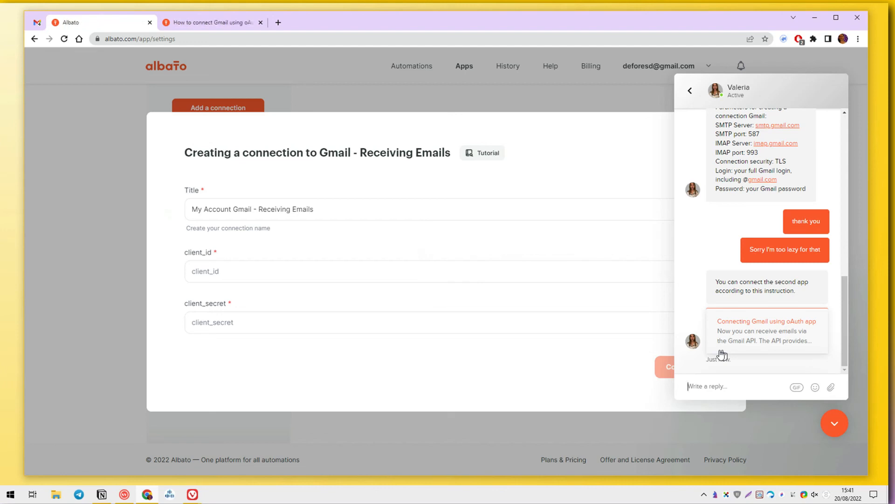
type("is any normal integration planned ?")
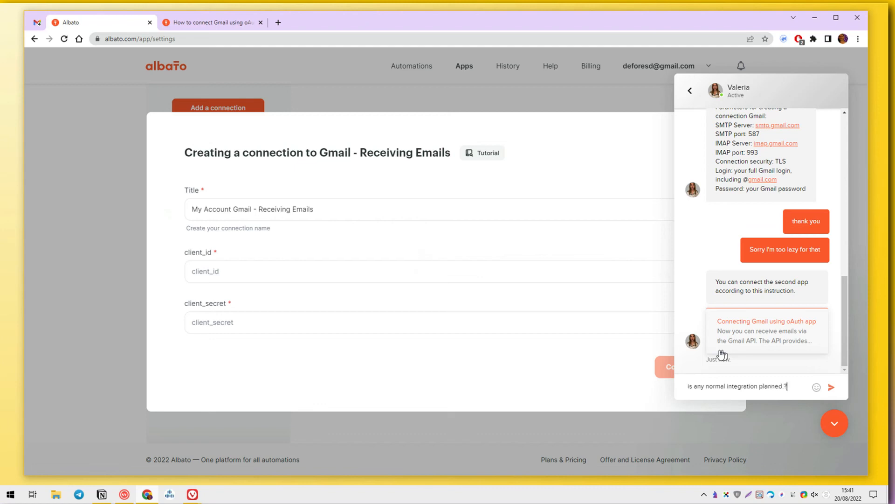
key("Return")
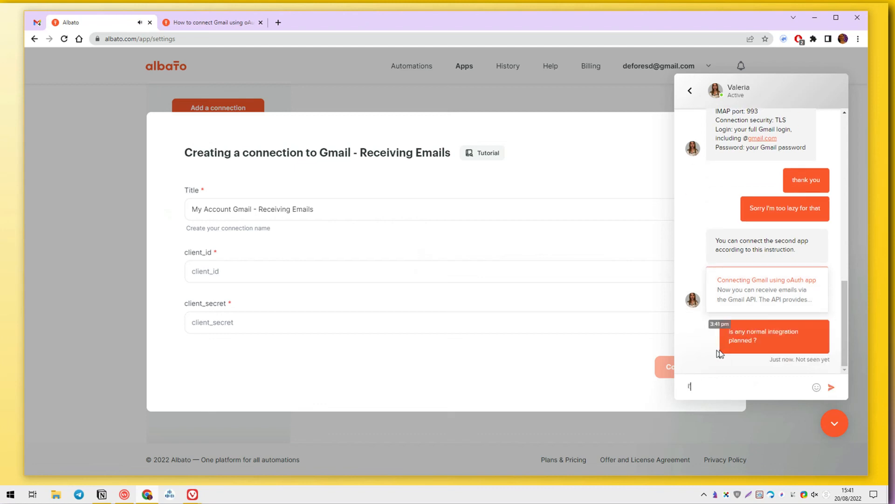
type("I'm doing a tutorial and I did the same workflow in Zapier")
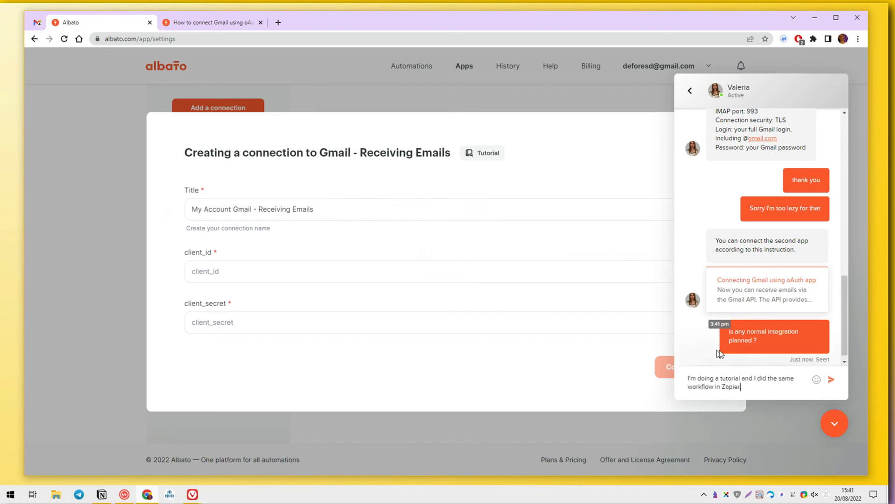
type(", I didn't have to go into smtp params")
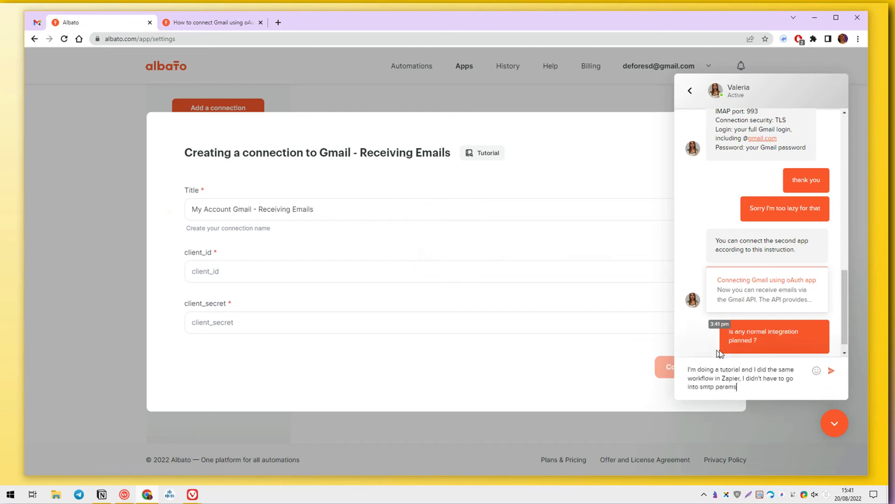
key("Return")
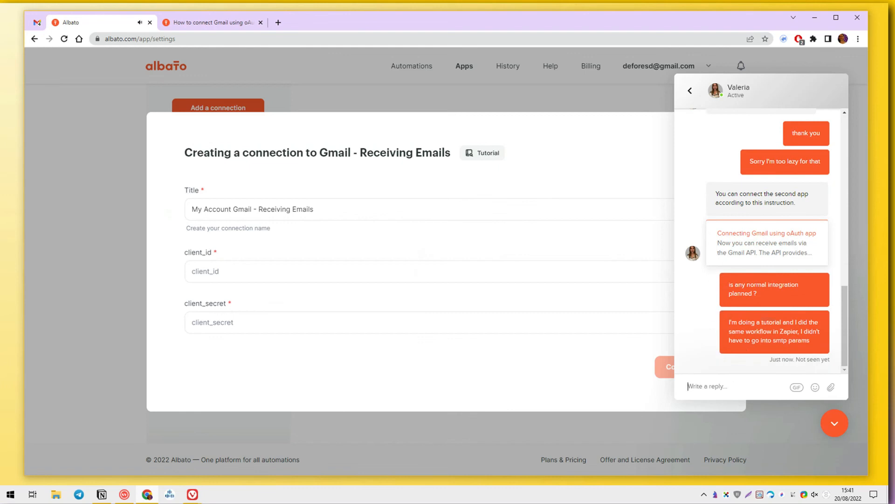